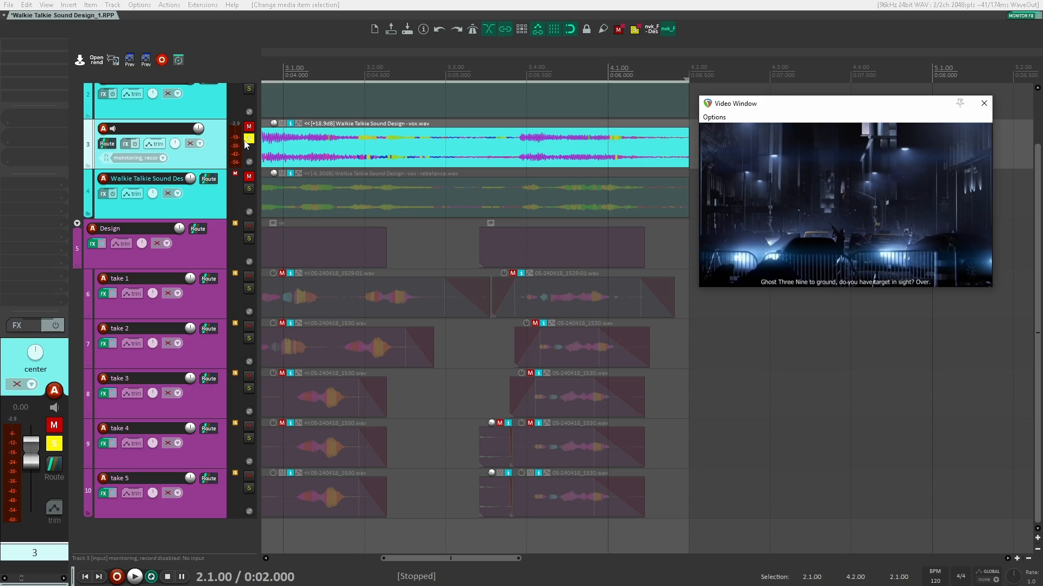
Duplicate the take 5 track, placing the copy below and outside the Design folder, and collapse that folder.
click(282, 489)
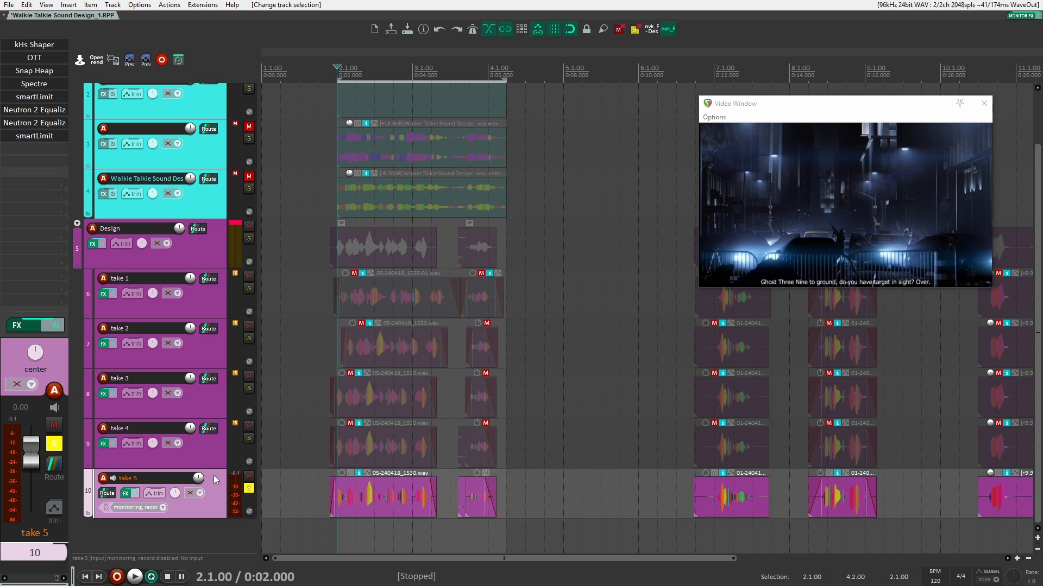
key(ctrl+d)
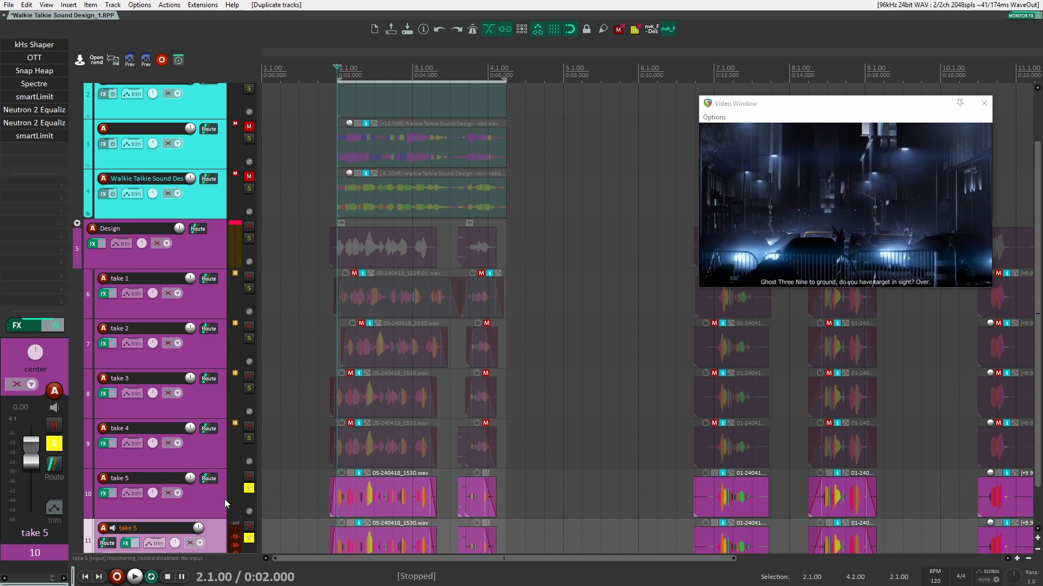
scroll(223, 495, down, 1)
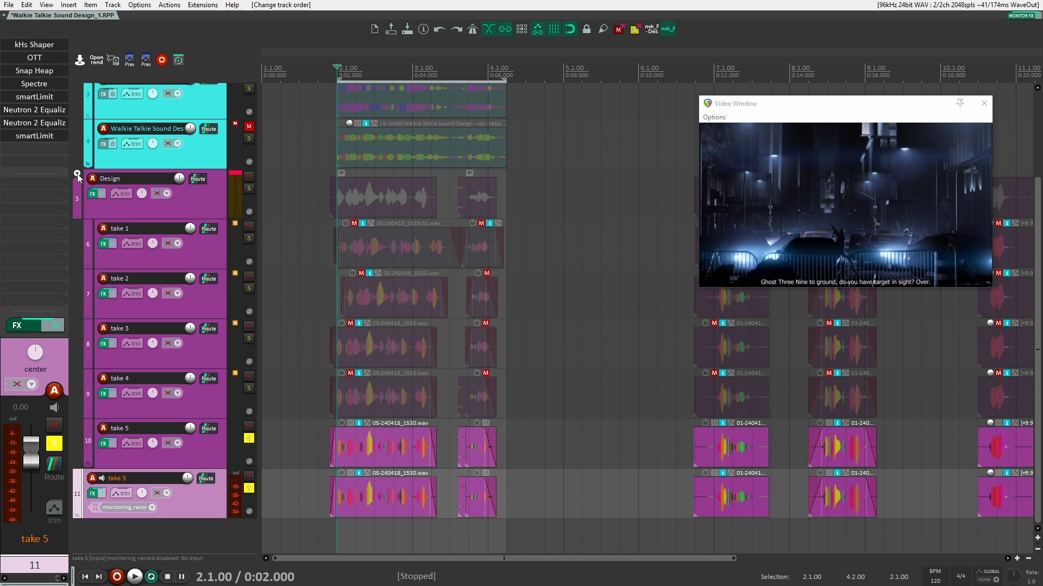
click(78, 174)
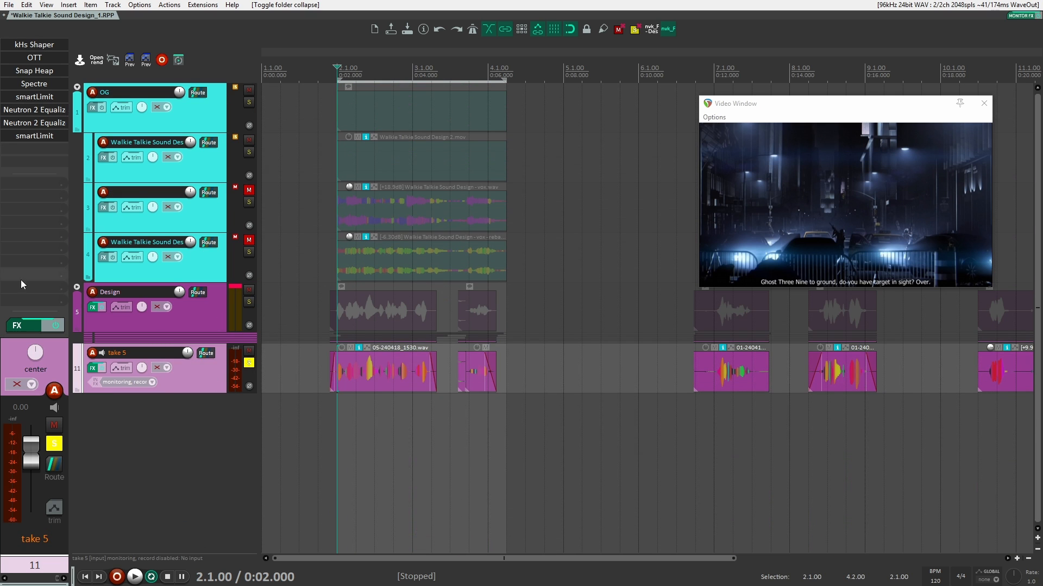
Remove every effect from the duplicated take 5 track, from the last smartLimit up to kHs Shaper.
alt+click(36, 138)
alt+click(36, 125)
alt+click(37, 110)
alt+click(37, 97)
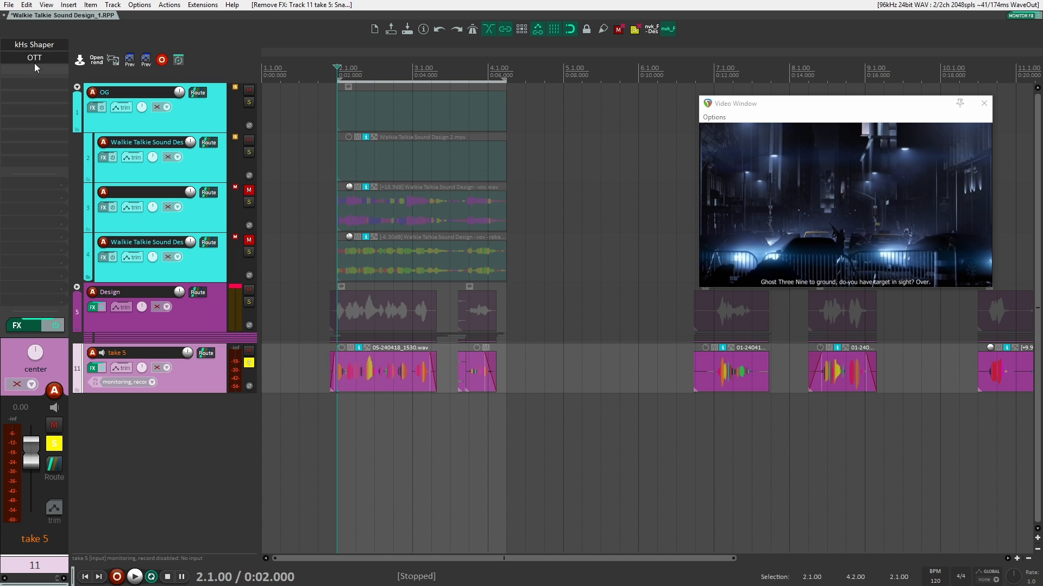
alt+click(31, 43)
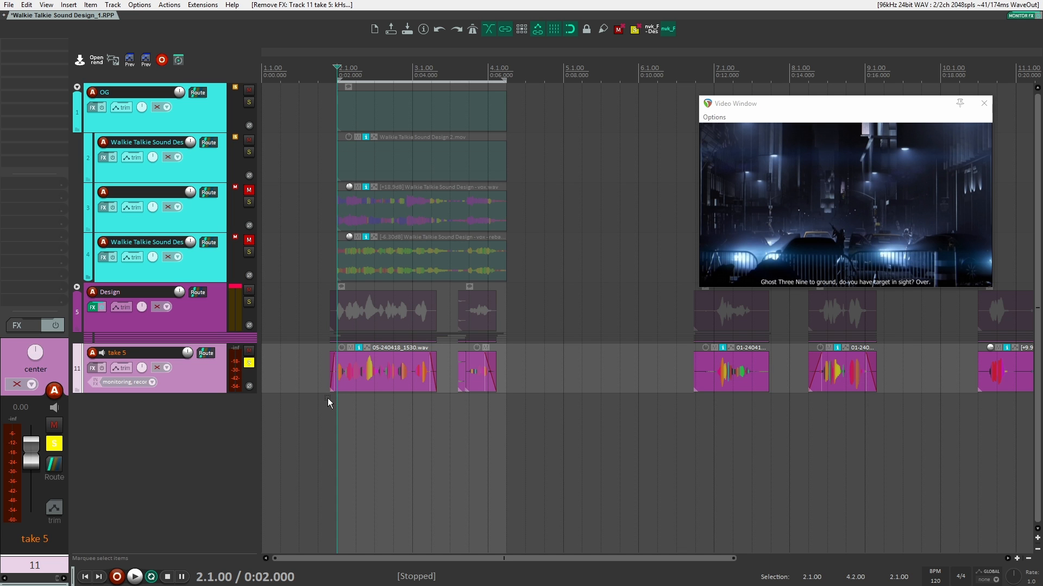
Play back the unprocessed take 5 copy and examine its second group of clips around 0:05.
key(space)
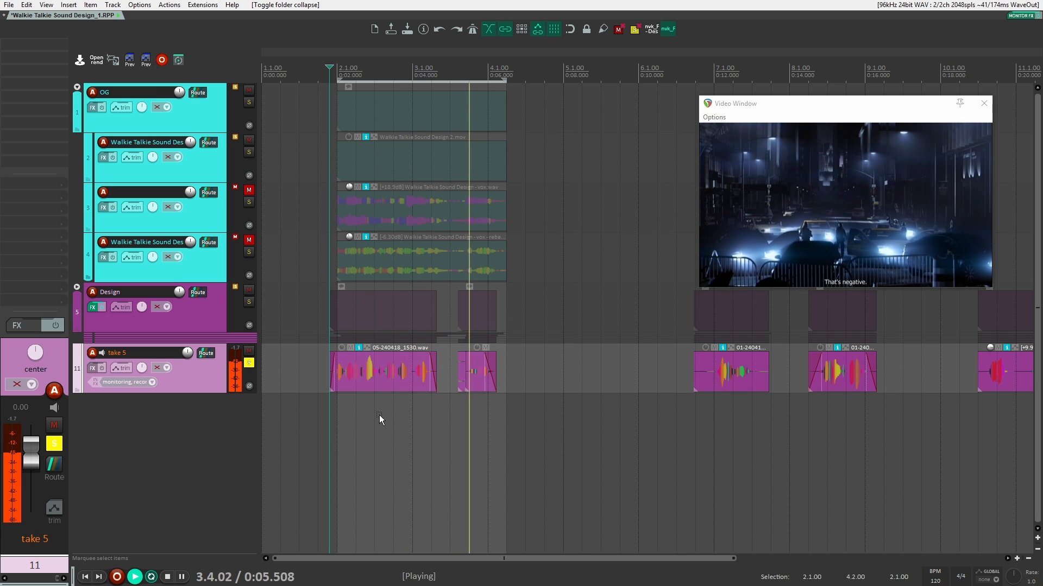
key(space)
scroll(407, 407, up, 3)
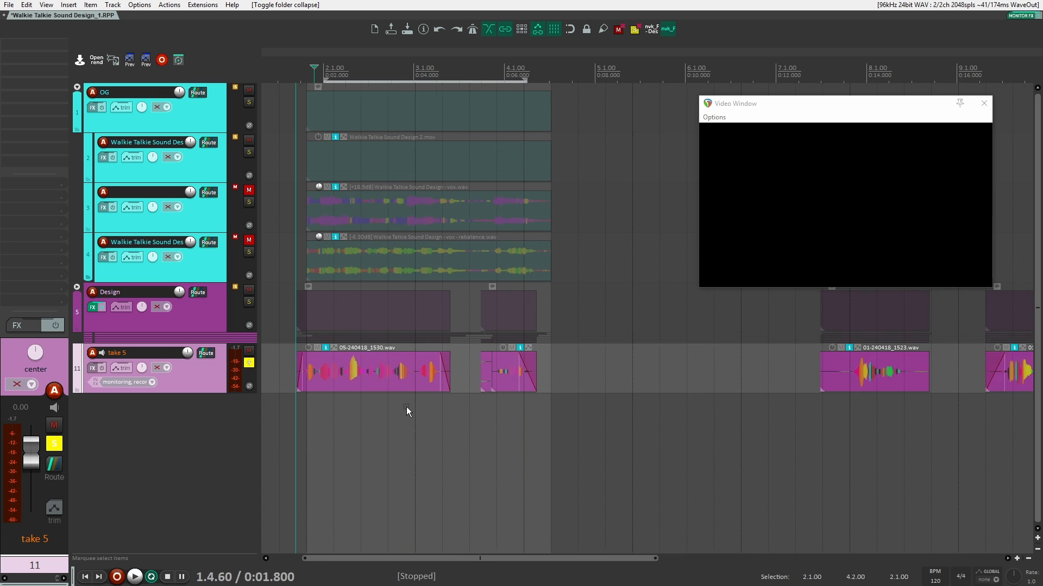
scroll(525, 409, up, 3)
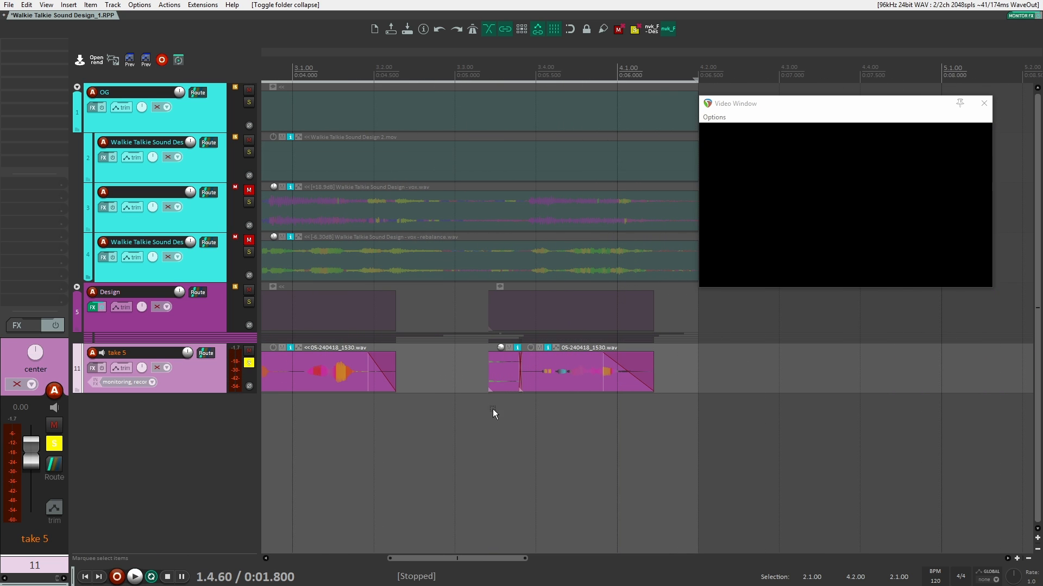
click(482, 387)
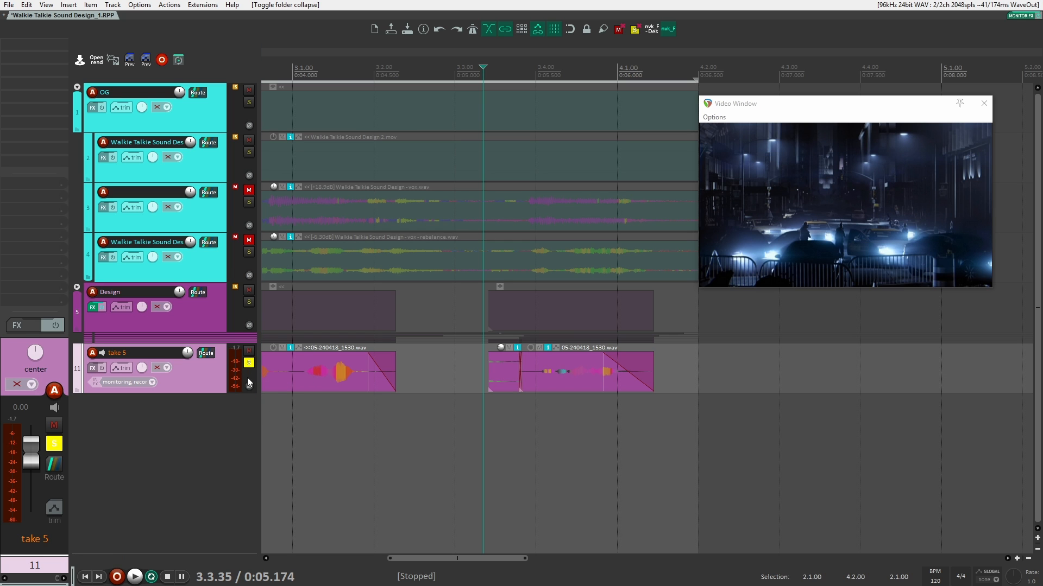
Add the VST3 kHs Shaper (Kilohearts) effect to the soloed take 5 copy.
click(249, 363)
click(217, 370)
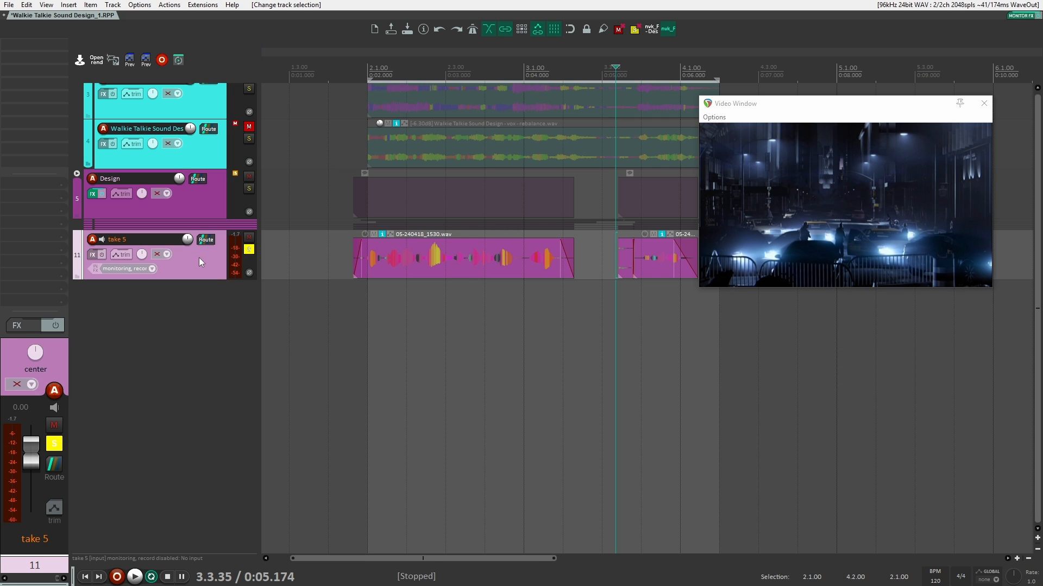
click(53, 47)
text(s)
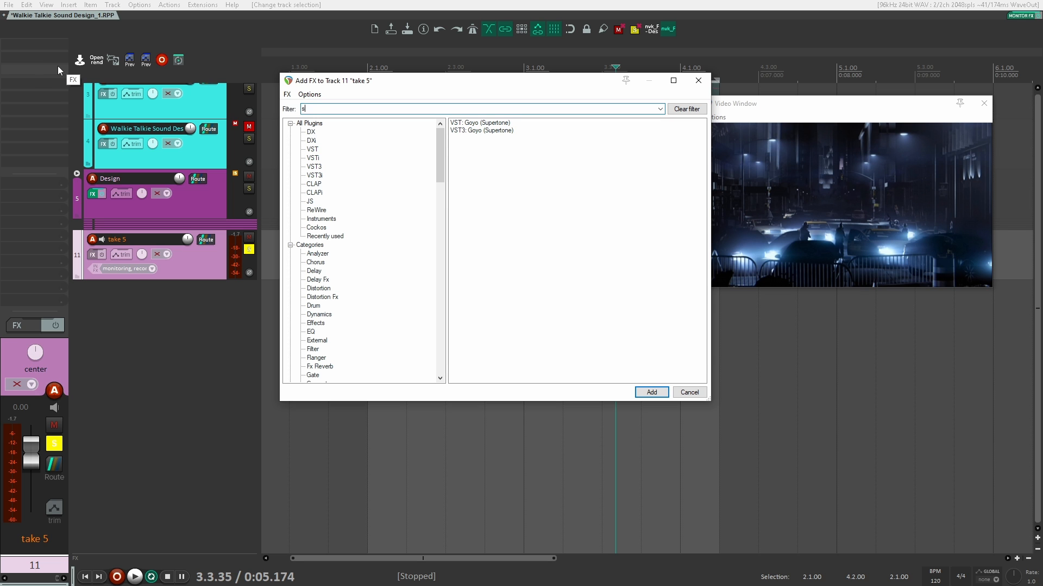
text(haper)
key(Down)
key(Down)
key(Down)
key(Down)
key(Down)
key(Down)
key(Down)
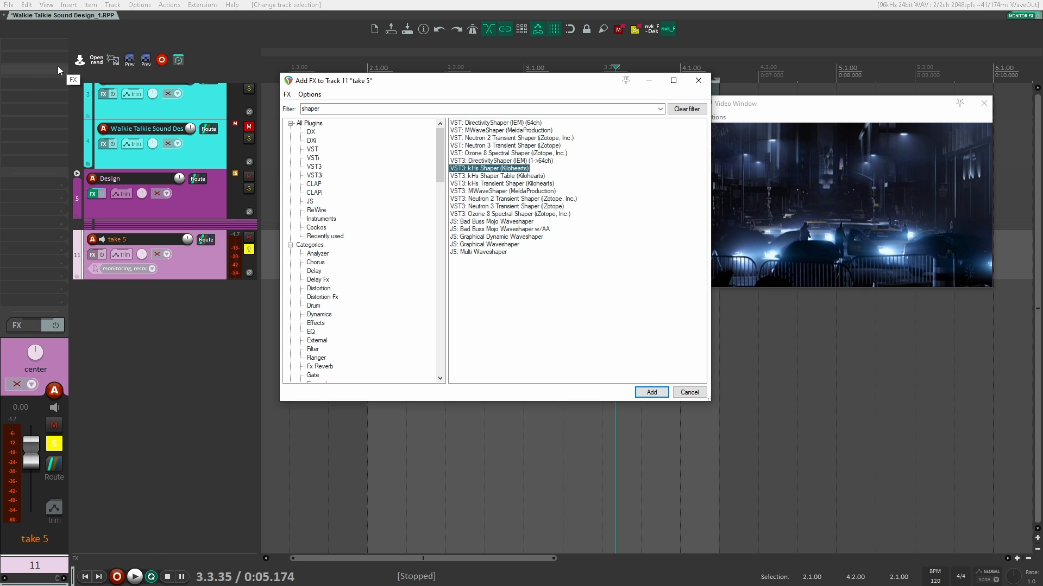
key(Return)
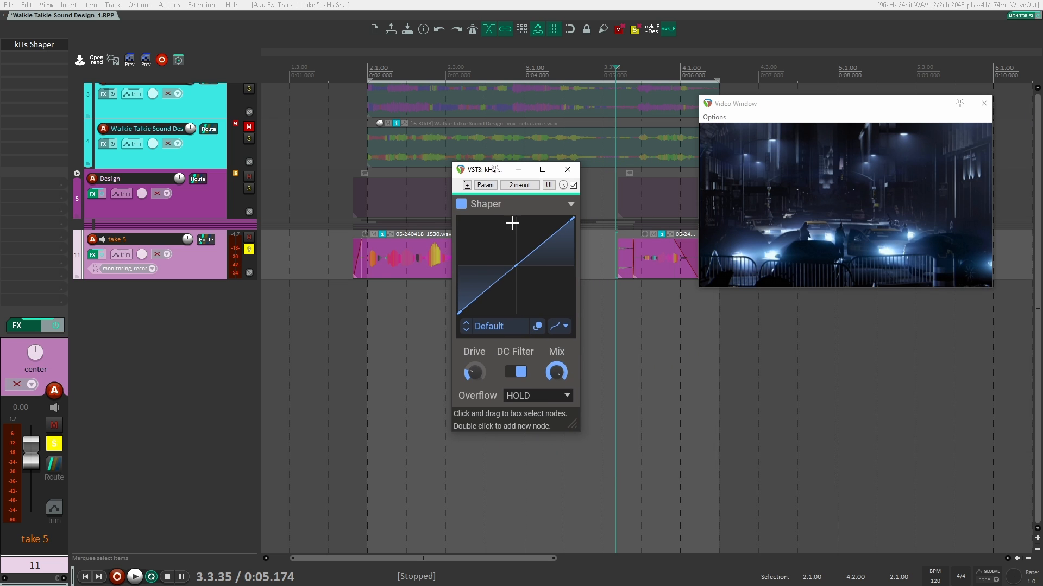
Load the Concave preset from the Shaper's Simple factory folder and raise its Drive slightly.
click(489, 326)
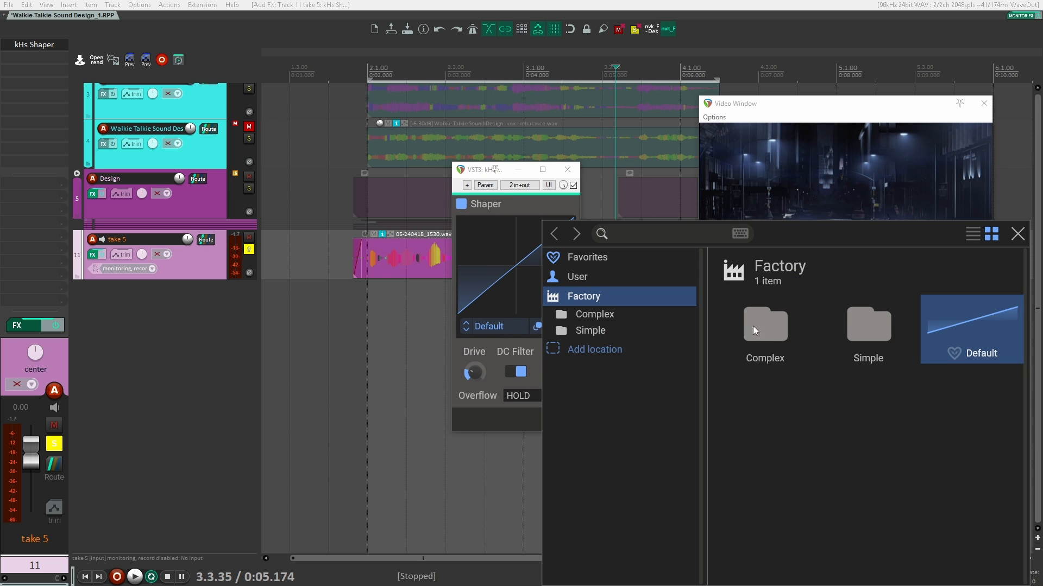
double_click(863, 327)
click(884, 315)
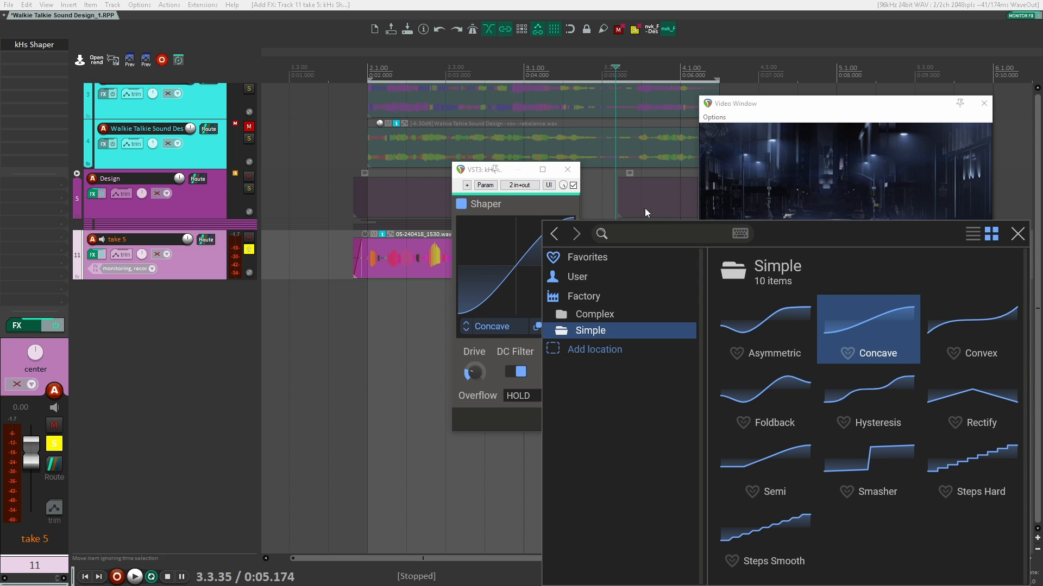
click(1018, 237)
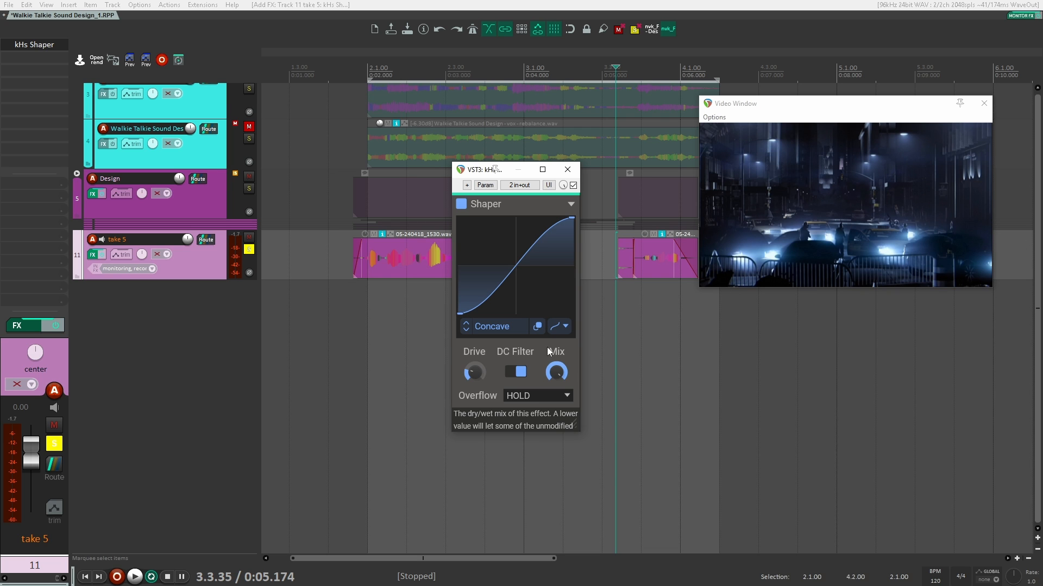
drag(472, 373, 472, 362)
Audition the take 5 copy from just before 2.1.00 with the Shaper bypassed and active, and close its window.
key(space)
key(space)
click(364, 312)
key(space)
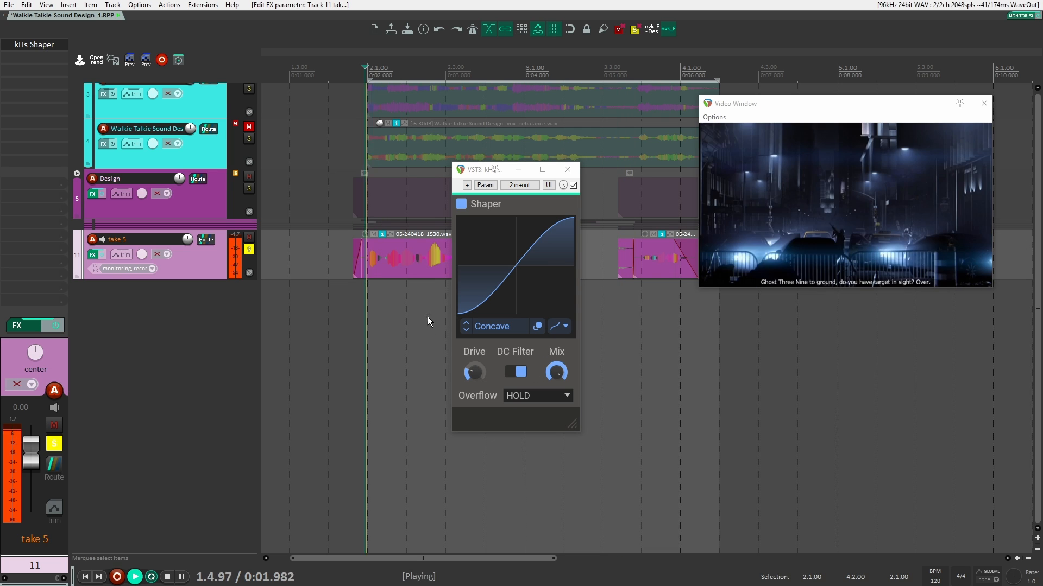
click(573, 185)
click(573, 185)
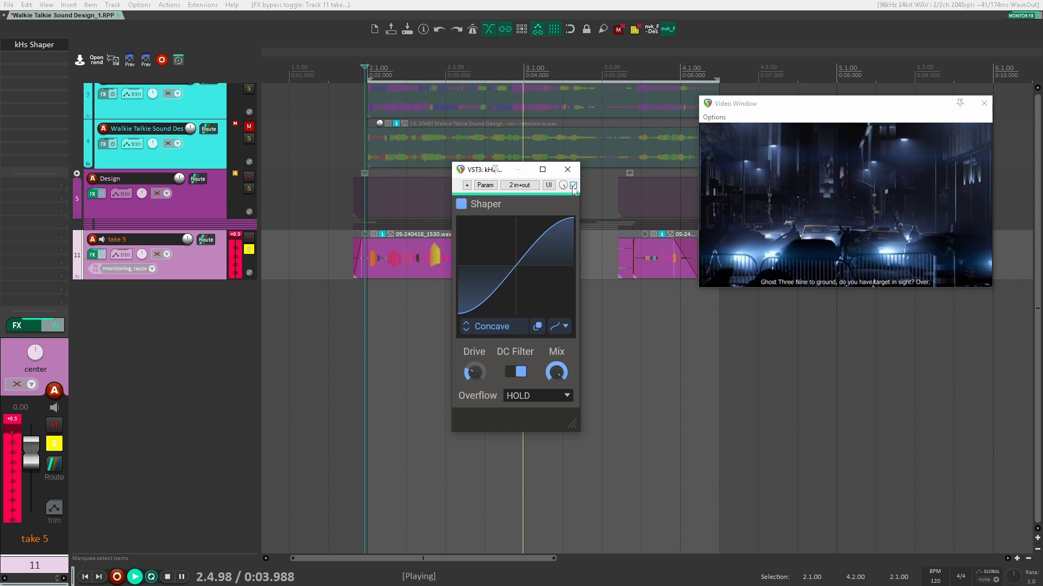
key(space)
click(567, 170)
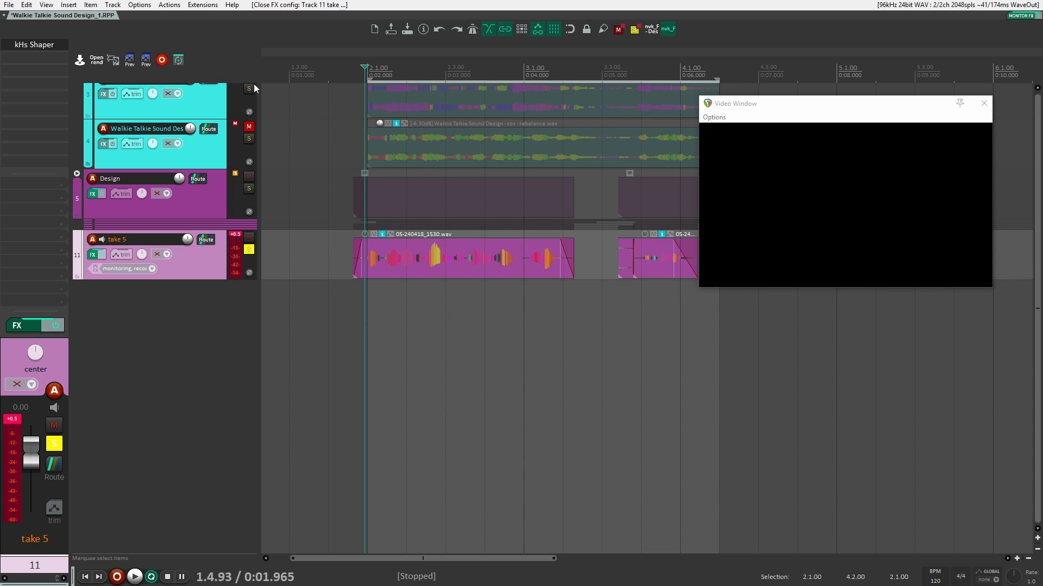
Add the OTT compressor to the take 5 copy and set Upward to 0 % and Depth to 9 %.
click(25, 55)
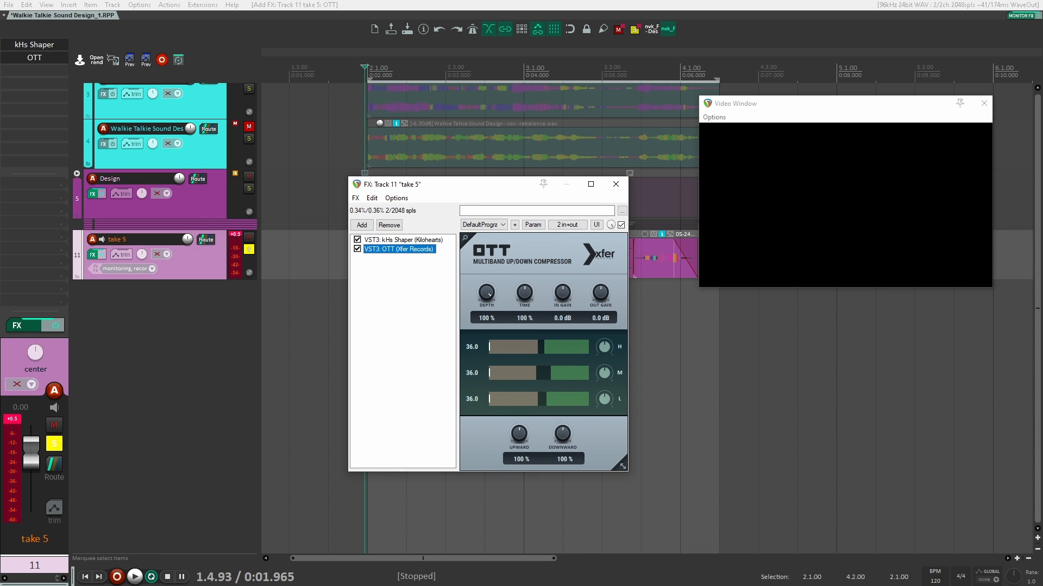
click(305, 261)
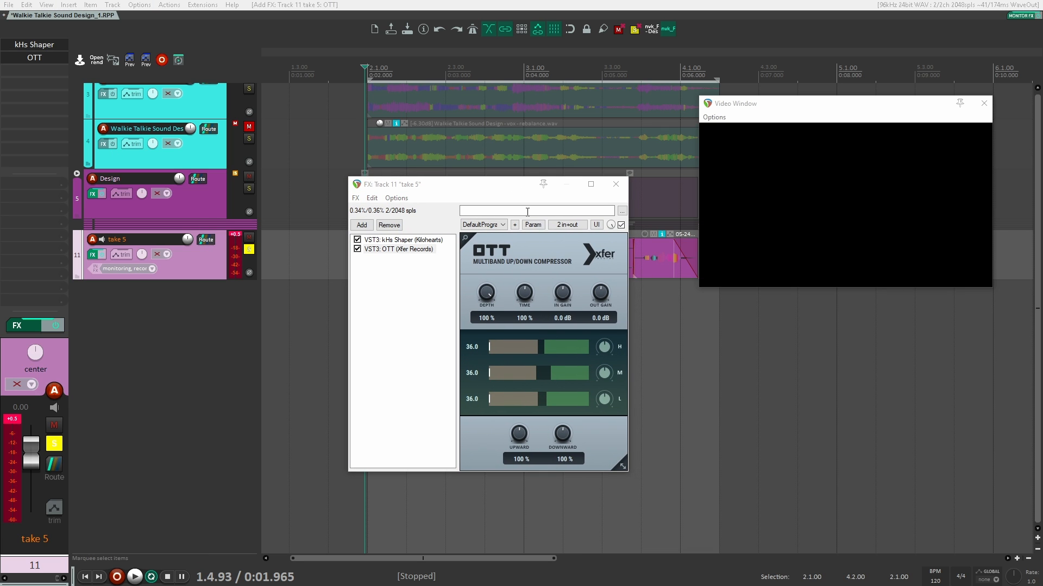
drag(513, 441, 462, 549)
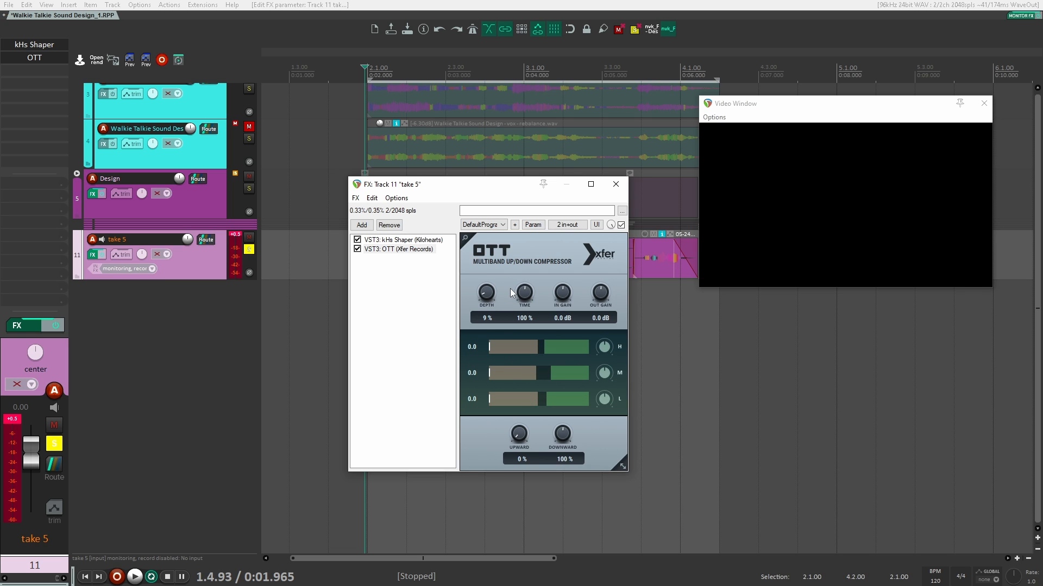
Audition the take 5 copy with OTT bypassed and active, leave OTT enabled, and close the effects window.
key(space)
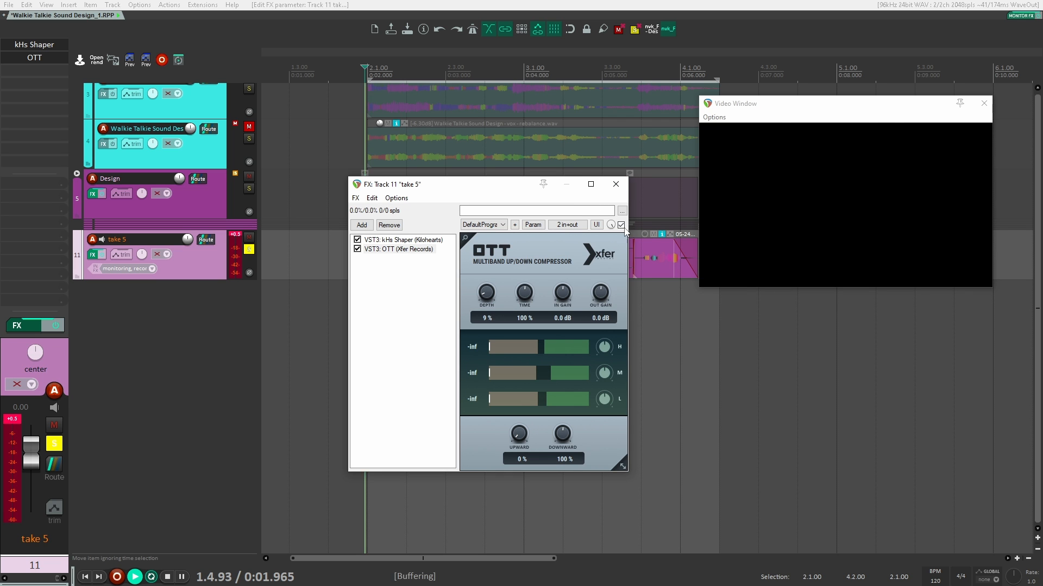
click(621, 225)
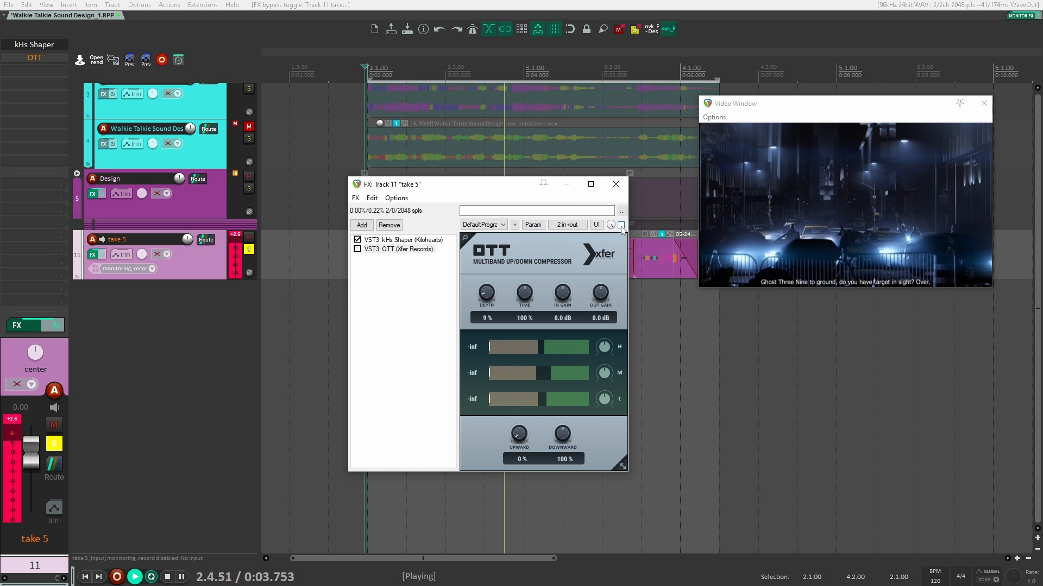
click(621, 225)
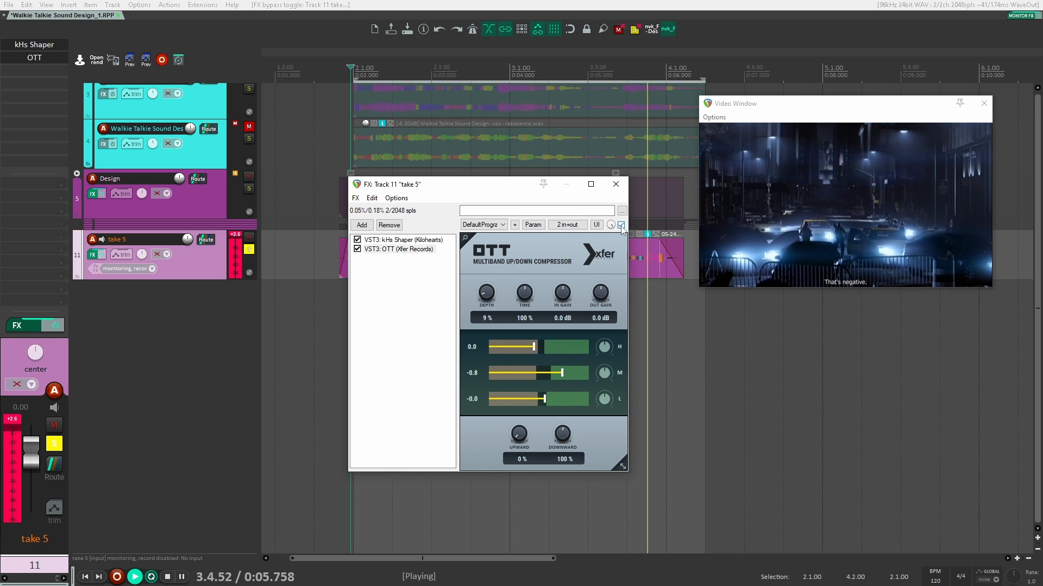
key(space)
key(space)
click(621, 225)
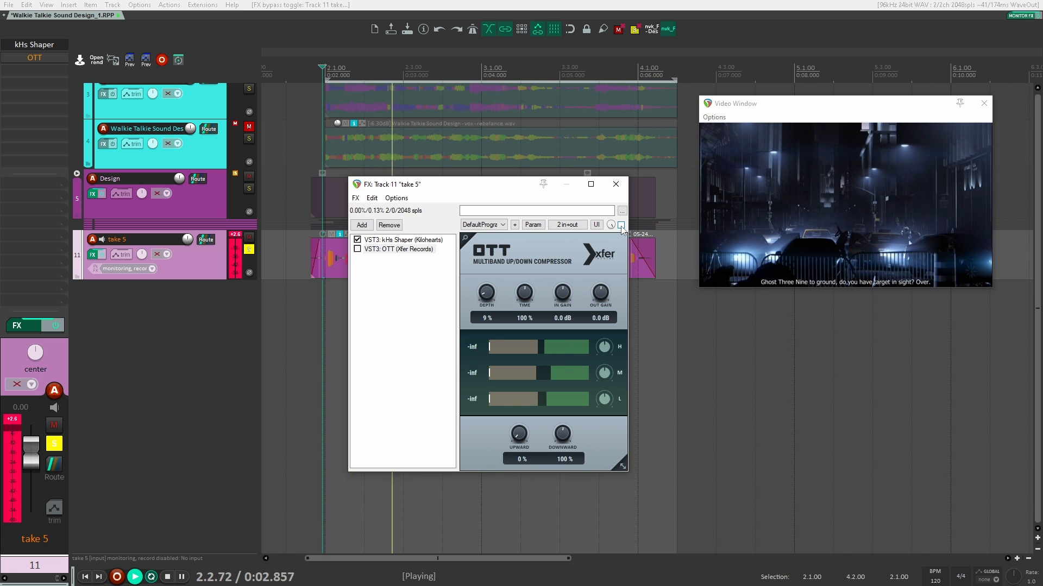
key(space)
key(Escape)
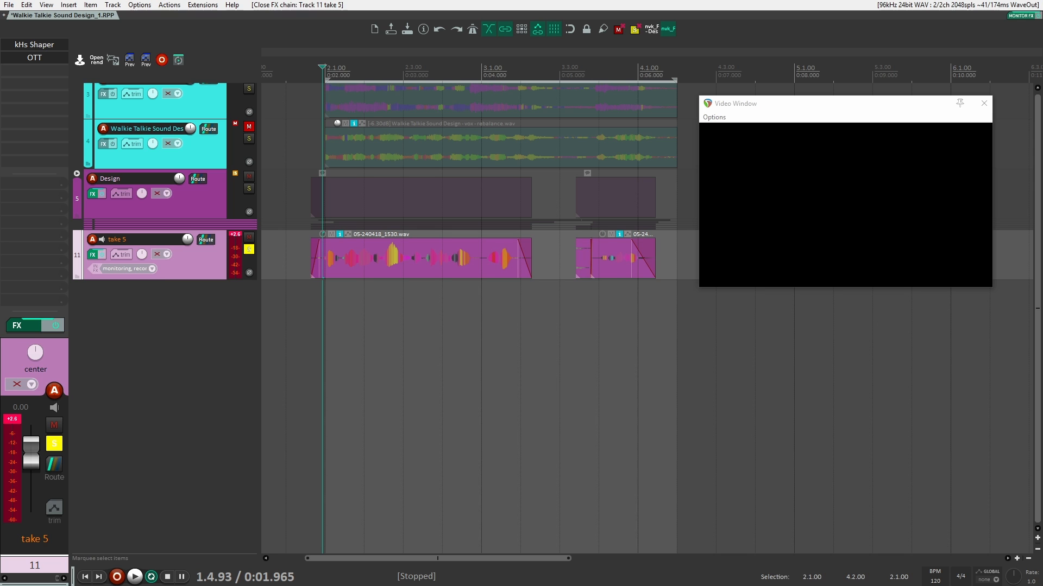
Add the Snap Heap effect after OTT on the take 5 copy and move its window clear of the track controls.
double_click(36, 64)
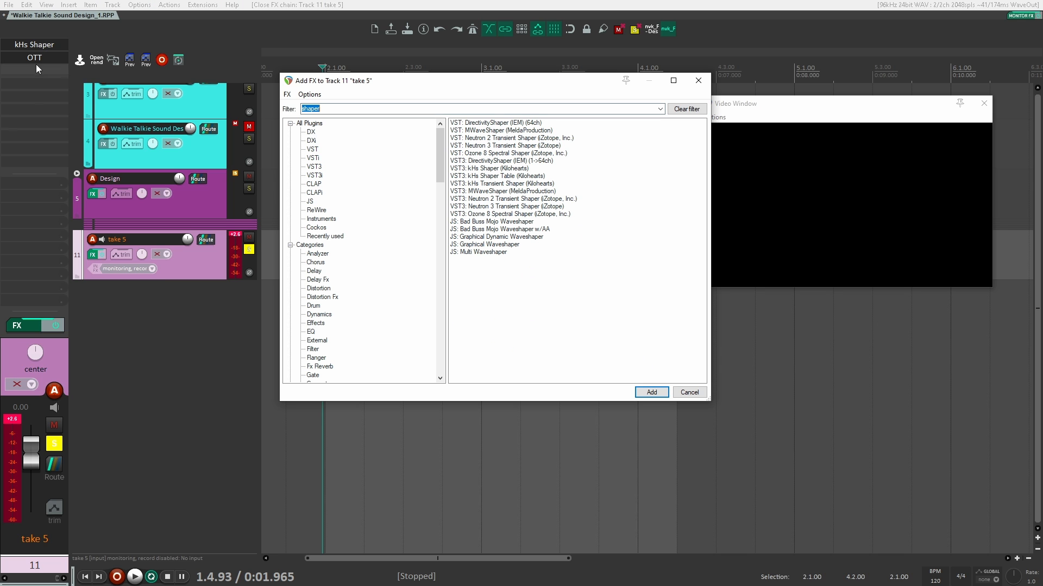
text(snap)
key(Down)
key(Return)
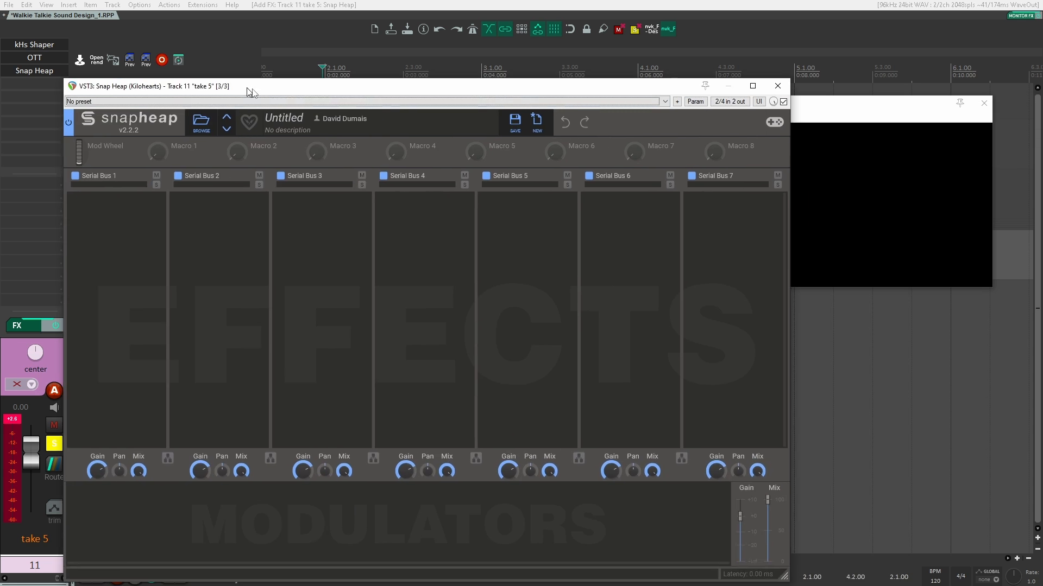
drag(246, 86, 441, 53)
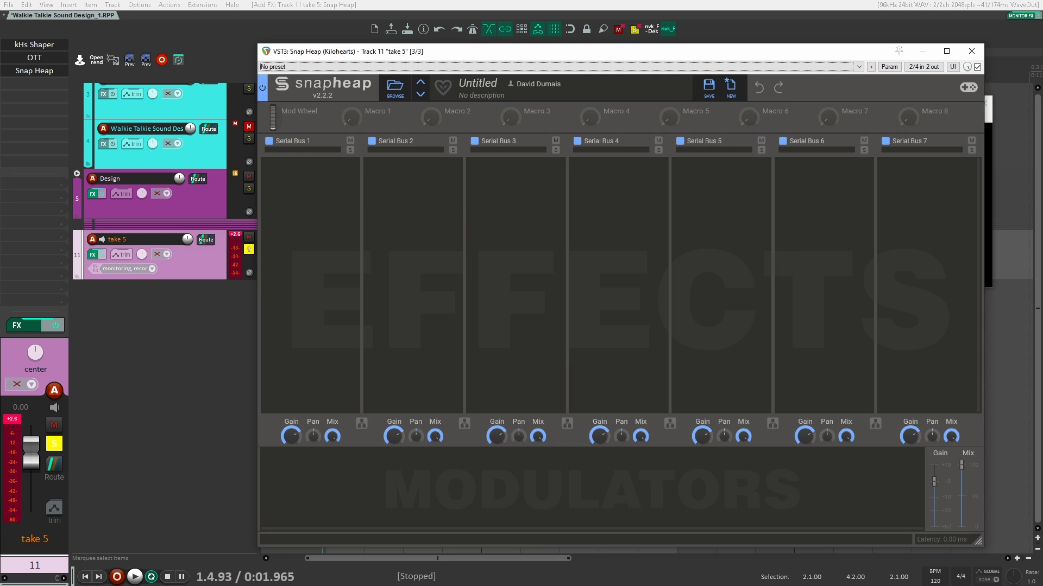
Add a Shaper to Serial Bus 1 in Snap Heap and load the Foldback preset from the Simple factory folder.
click(331, 182)
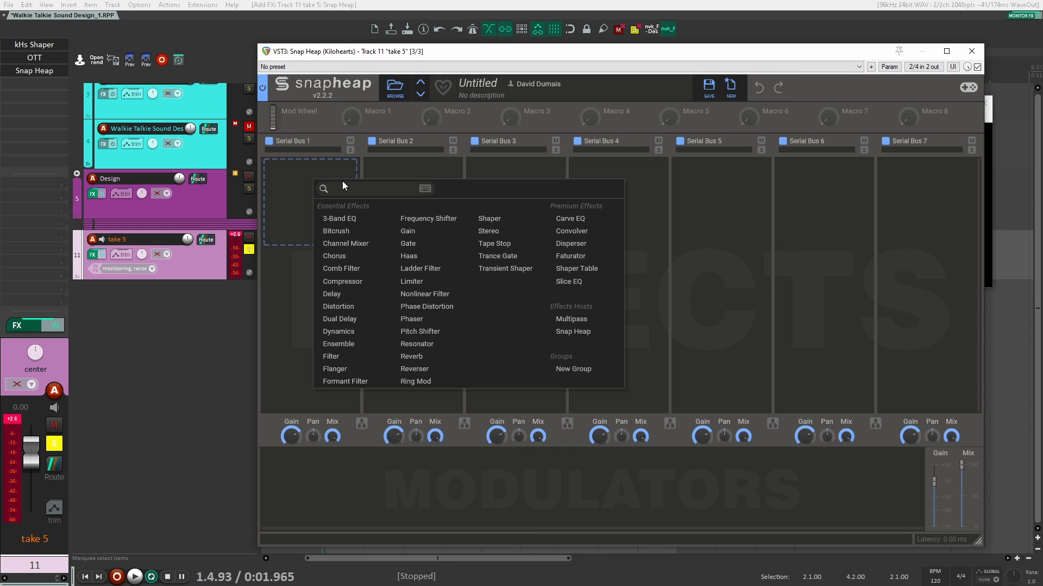
click(490, 220)
click(296, 259)
click(585, 325)
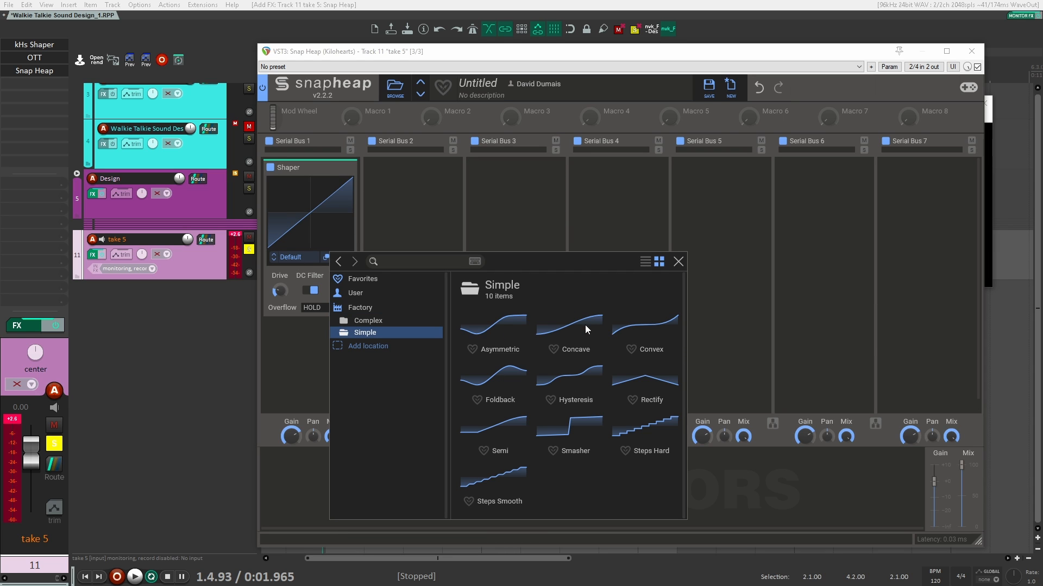
click(513, 314)
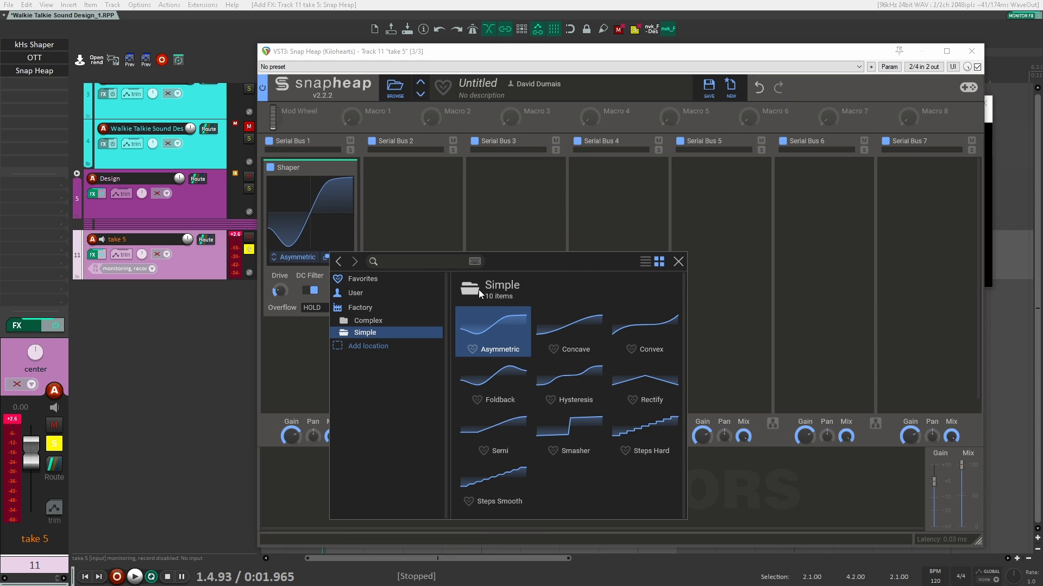
click(517, 358)
click(678, 262)
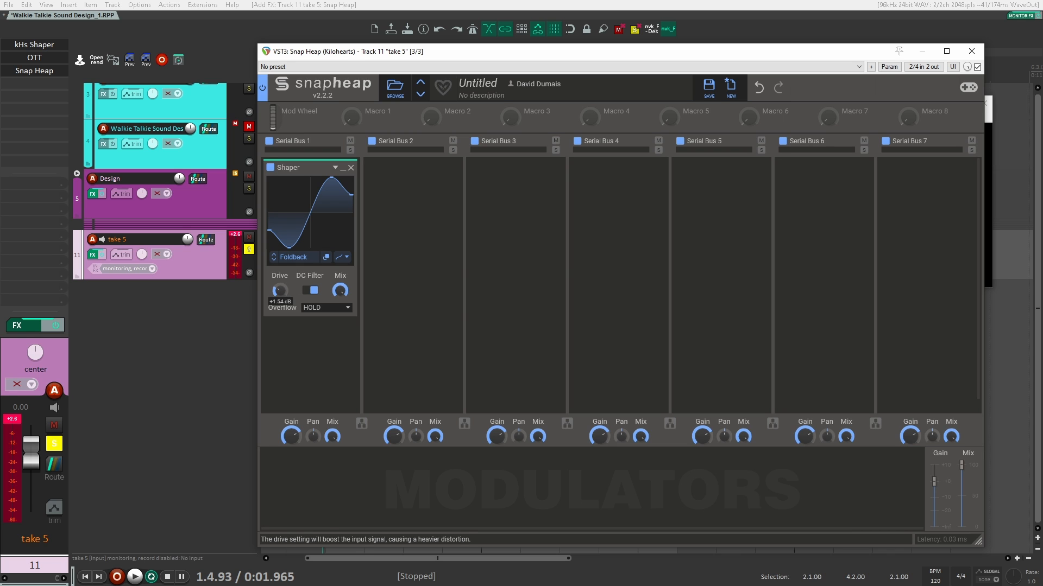
Audition the Foldback Shaper in Serial Bus 1 and lower its Mix well below 90 %.
key(space)
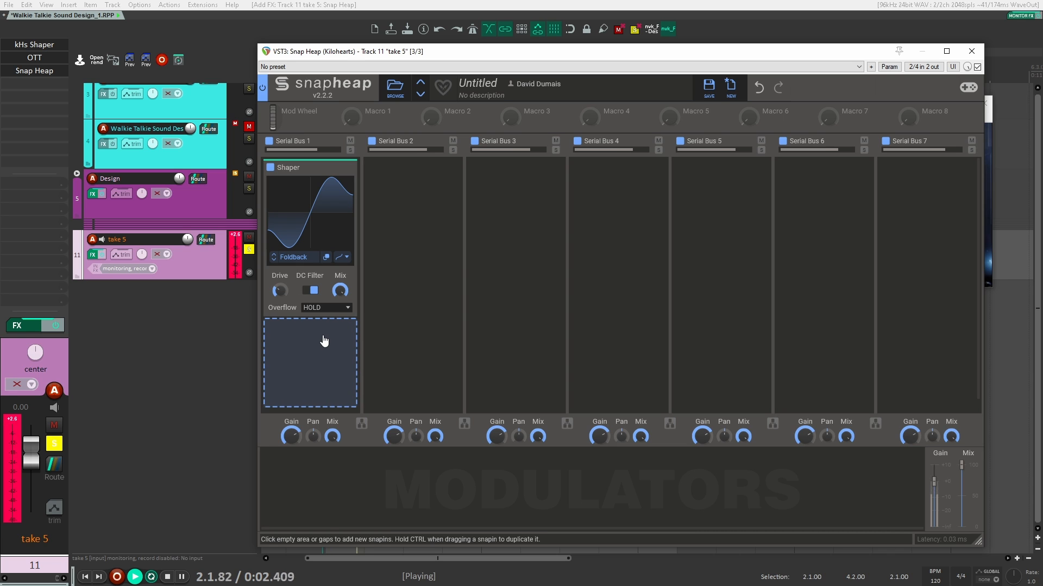
key(space)
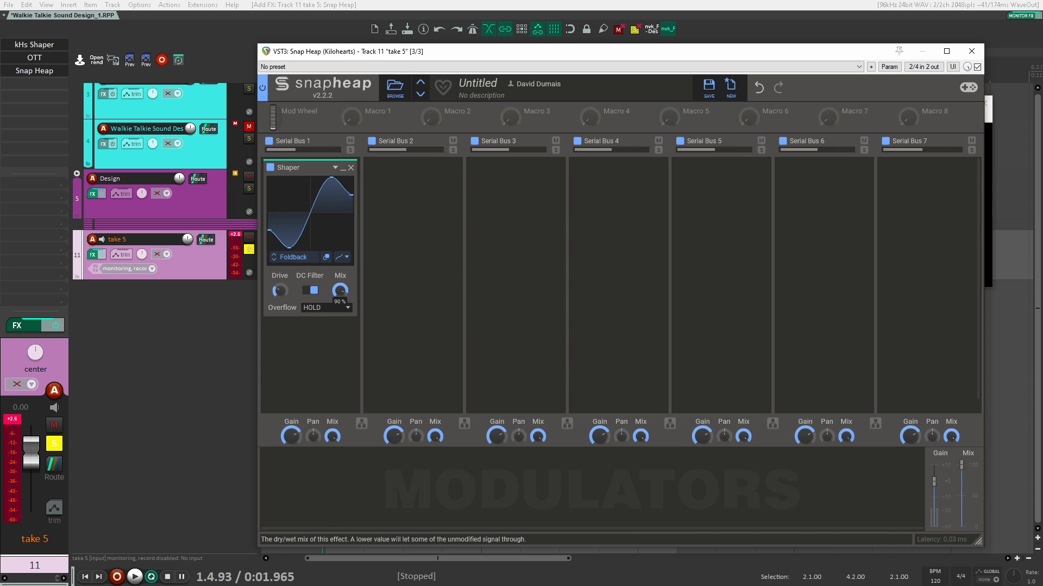
key(space)
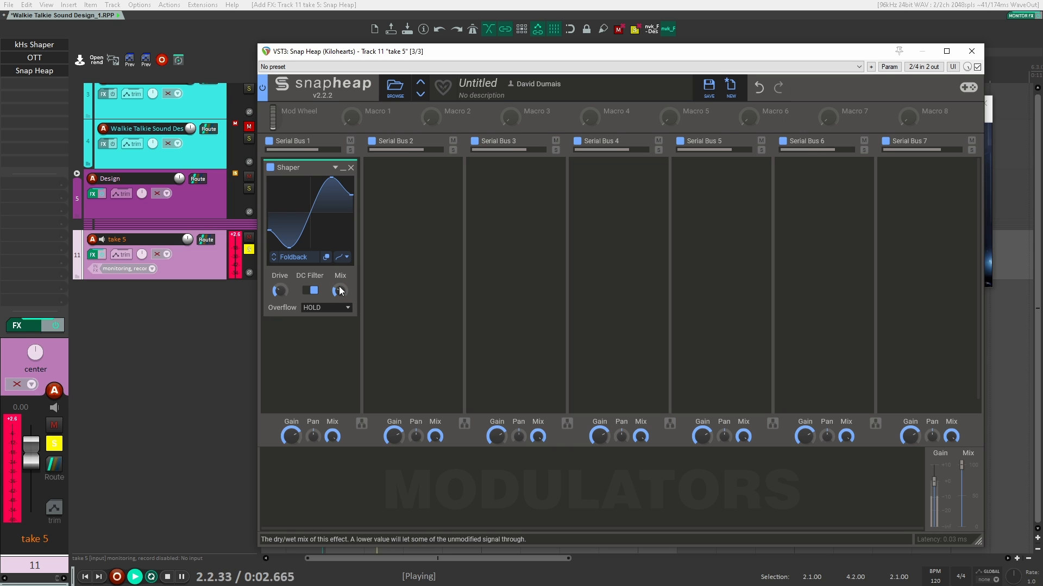
key(space)
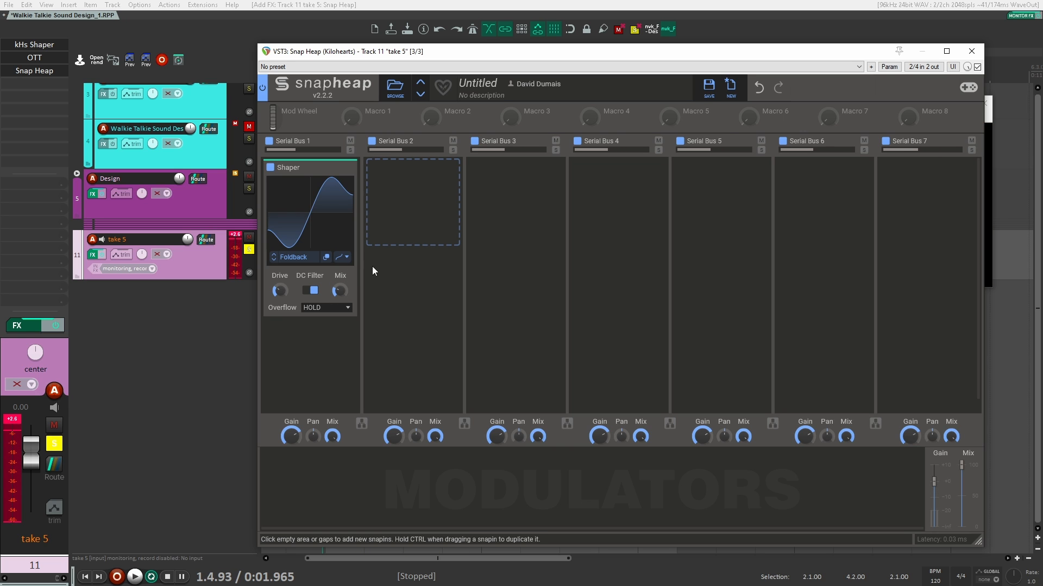
Add a Bitcrush below the Shaper in Serial Bus 1 and raise its DAC Q to nearly full while auditioning.
click(330, 361)
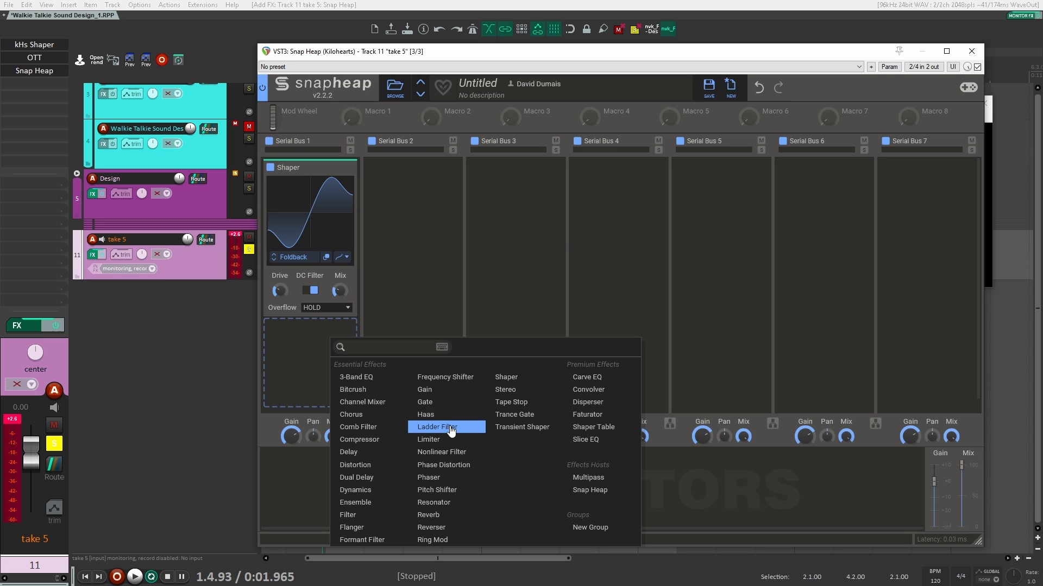
click(353, 389)
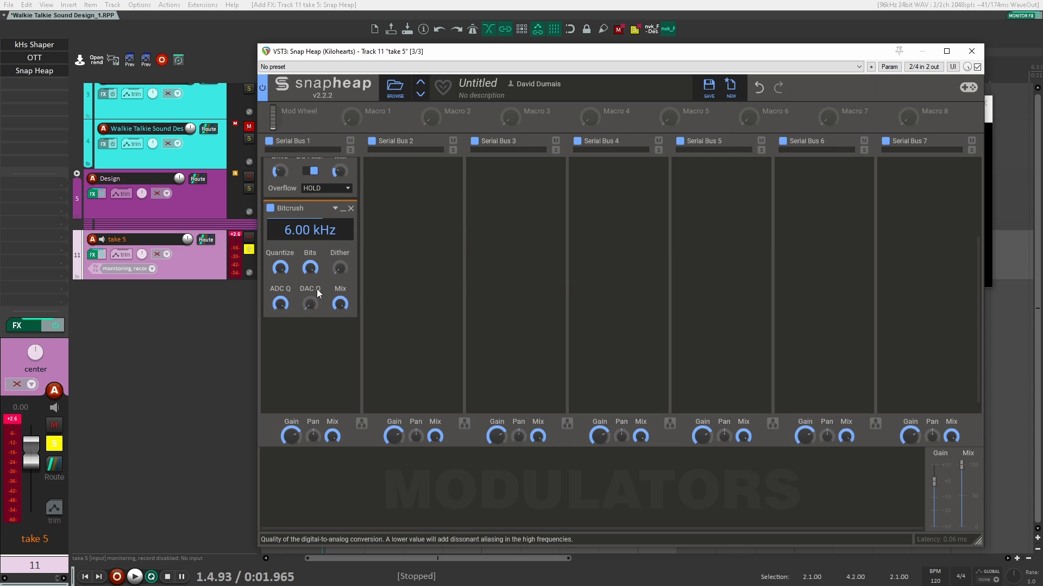
key(space)
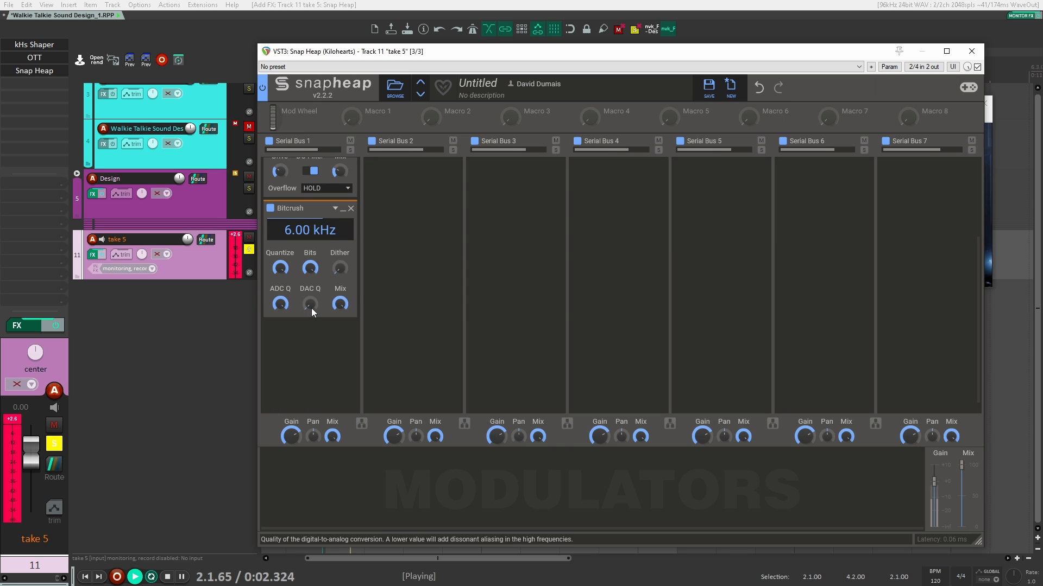
key(space)
drag(313, 306, 312, 228)
key(space)
drag(311, 304, 310, 315)
key(space)
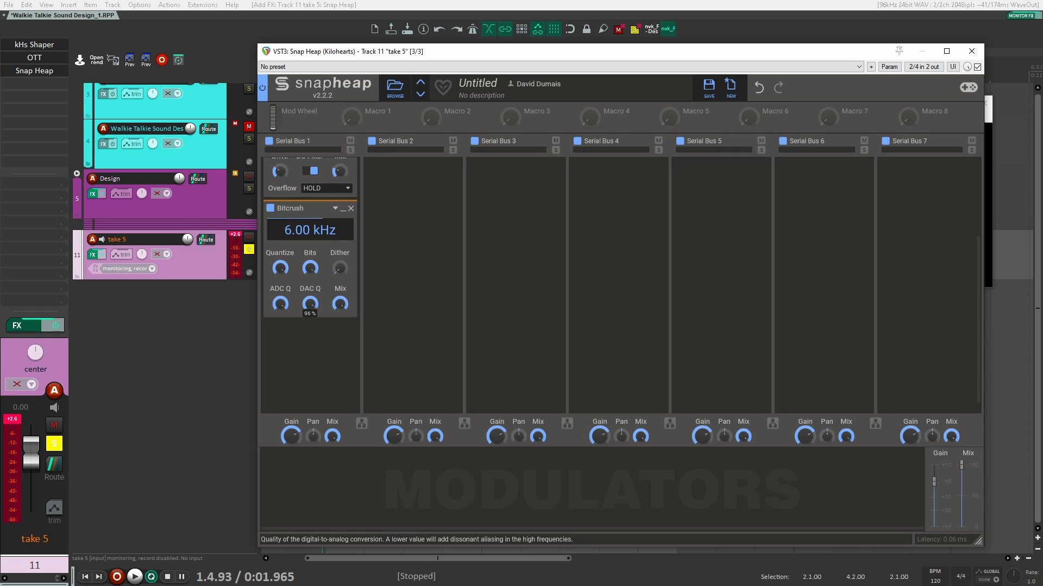
drag(310, 304, 313, 283)
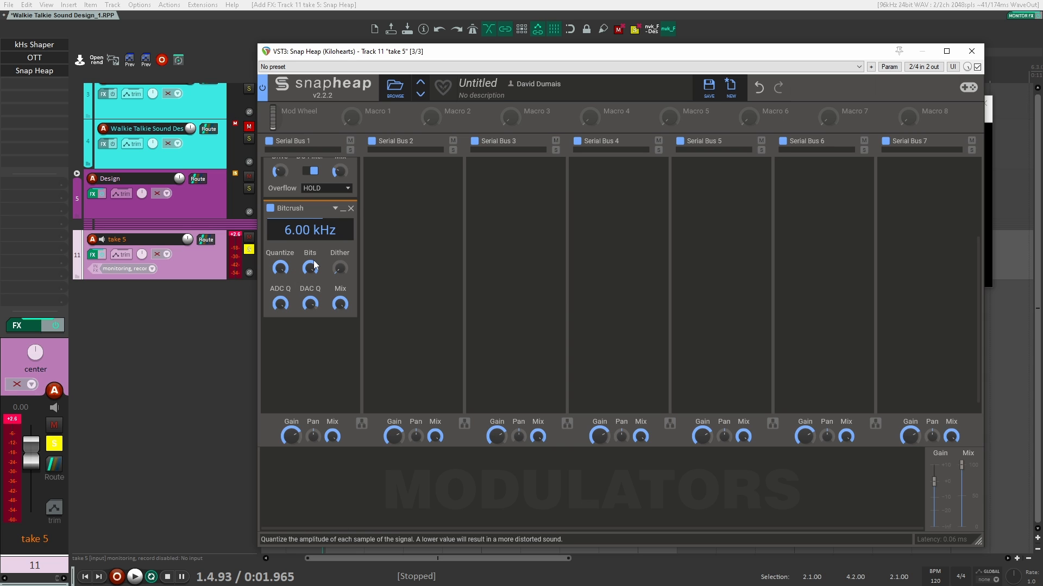
Lower the Bitcrush's Bits to a strongly reduced setting while playing the take 5 copy.
key(space)
drag(313, 271, 314, 304)
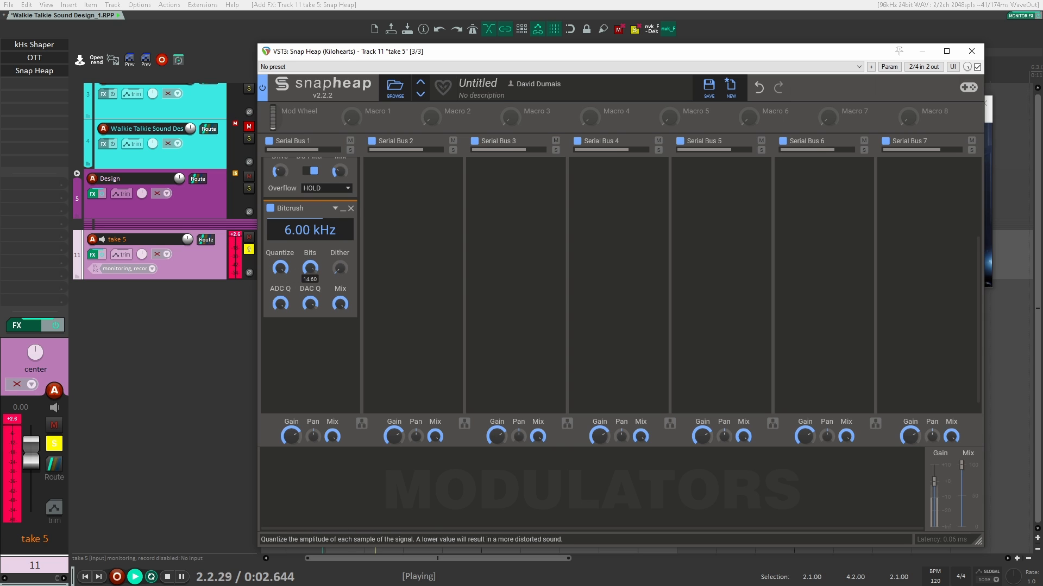
key(space)
key(space)
key(space)
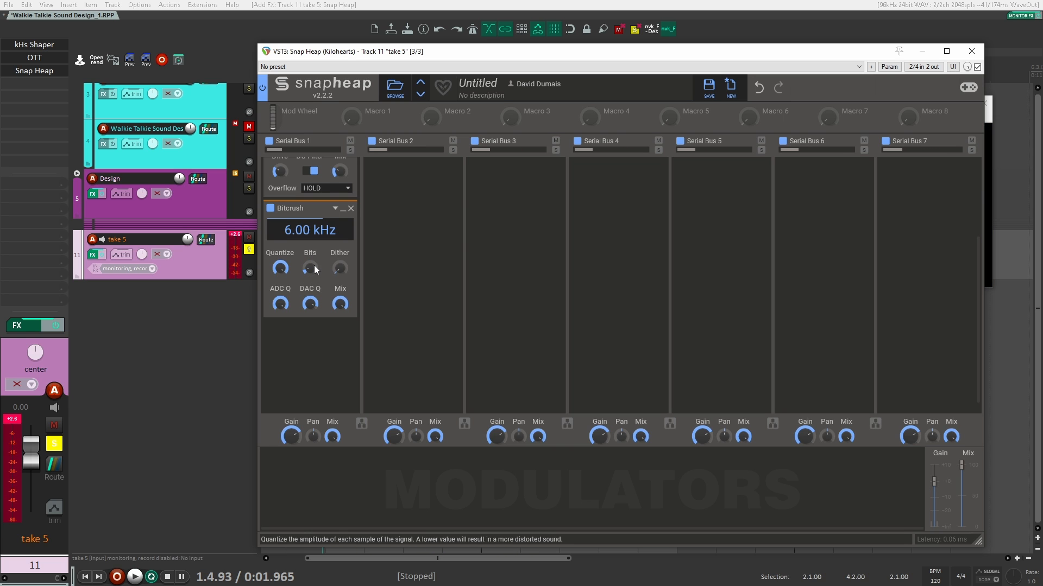
key(space)
key(space)
Add a moderate amount of Dither to the Bitcrush and fine-tune its Bits by ear.
drag(342, 267, 341, 255)
key(space)
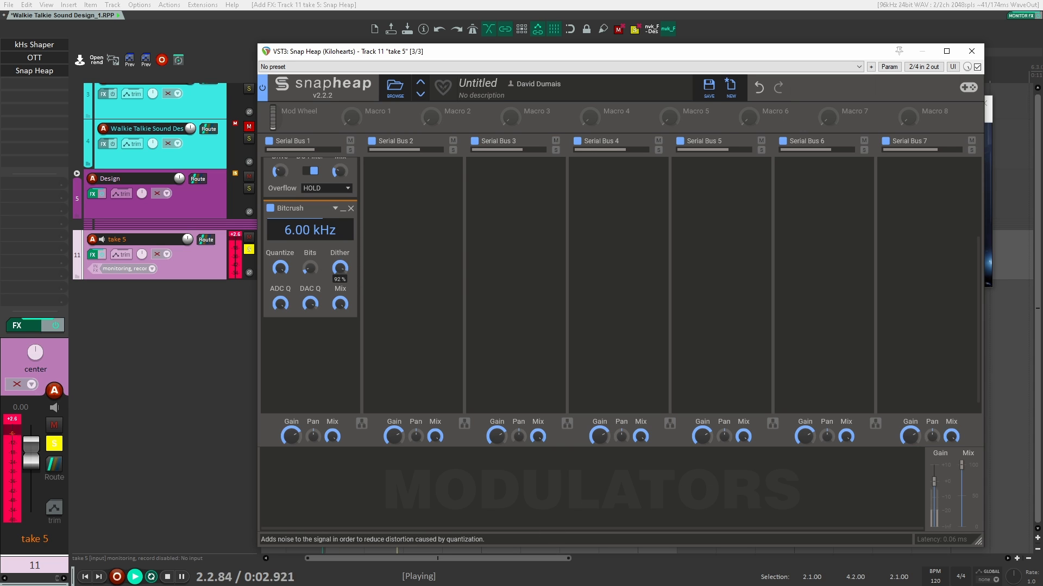
mouse_move(340, 267)
mouse_down()
mouse_move(340, 282)
mouse_move(342, 273)
mouse_up()
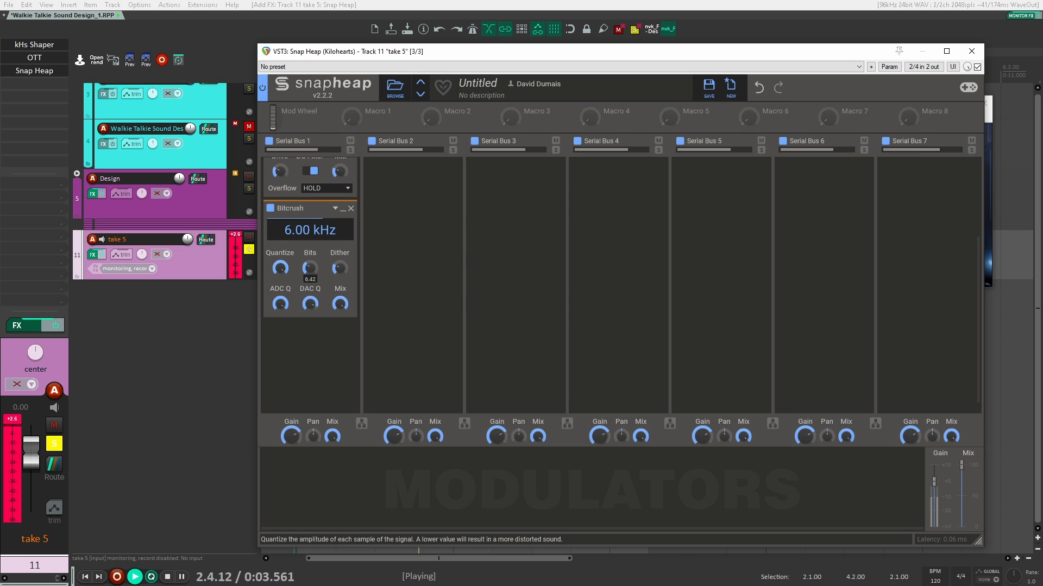
drag(310, 269, 311, 272)
key(space)
key(space)
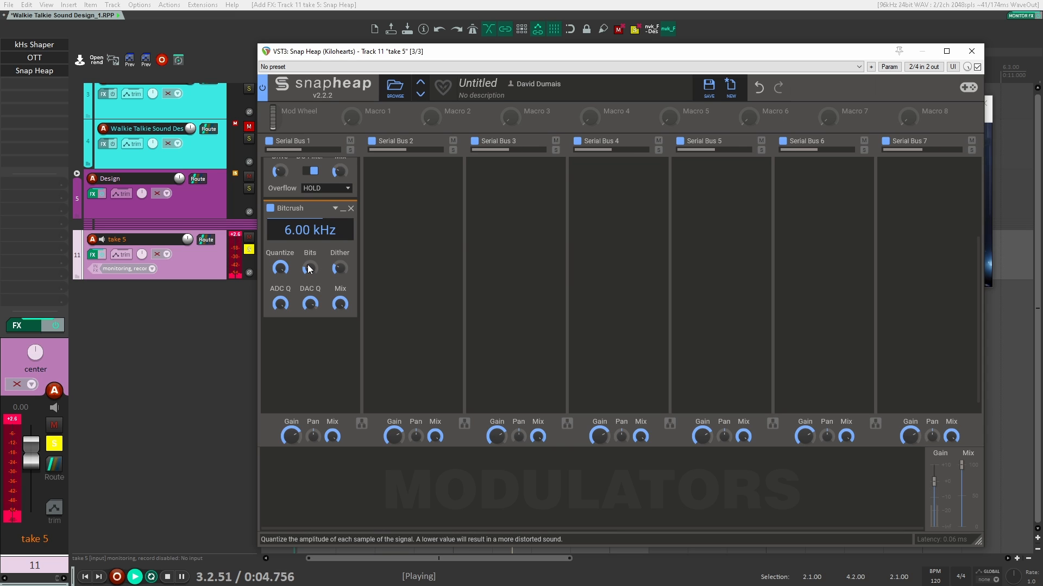
key(space)
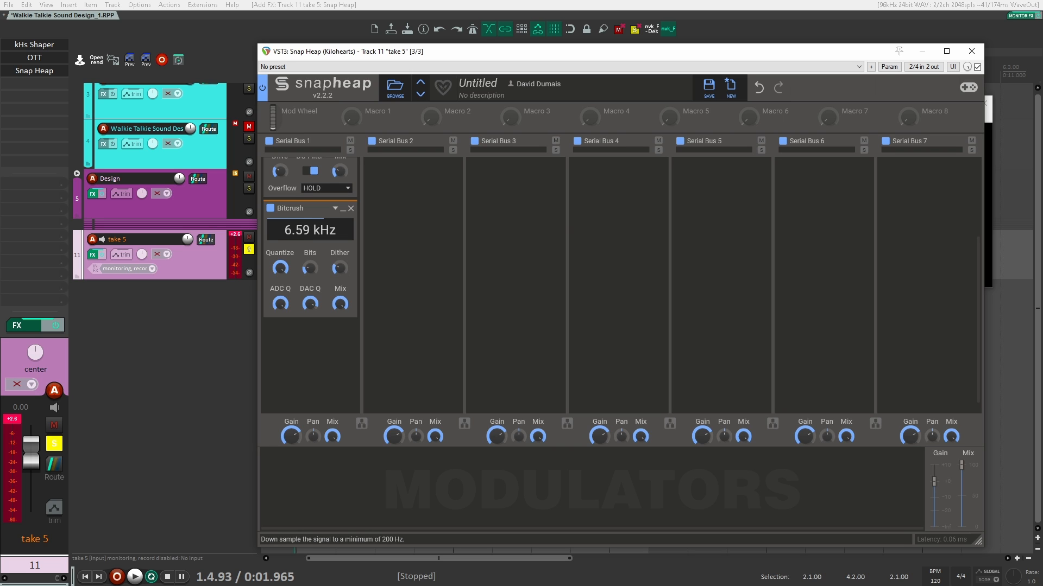
Try other Bitcrush sample rates, such as 2.60 kHz and 6.42 kHz, during playback and restore 6.00 kHz.
key(space)
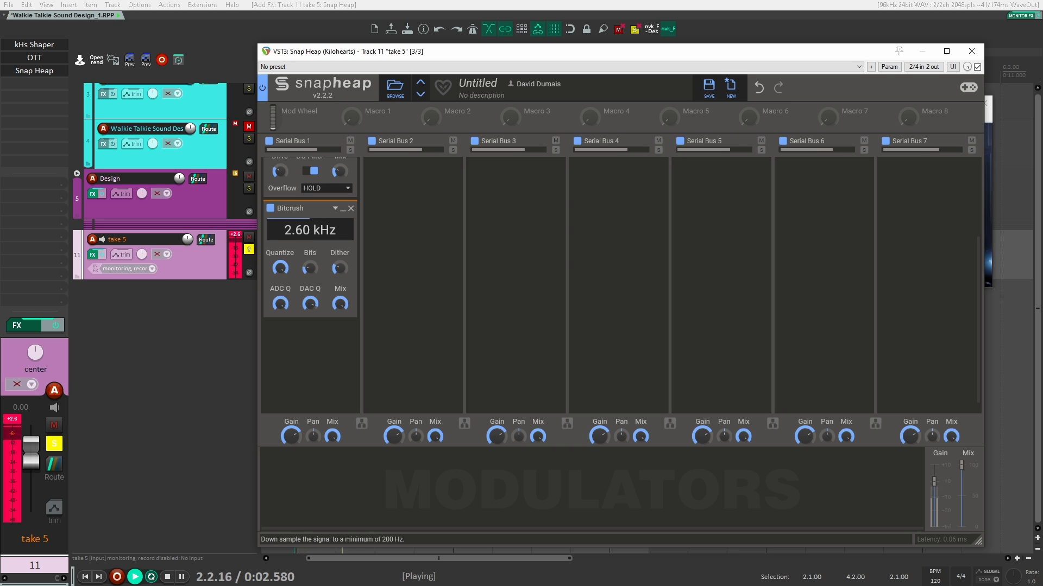
mouse_move(295, 233)
mouse_down()
mouse_move(294, 249)
mouse_move(295, 231)
mouse_up()
key(space)
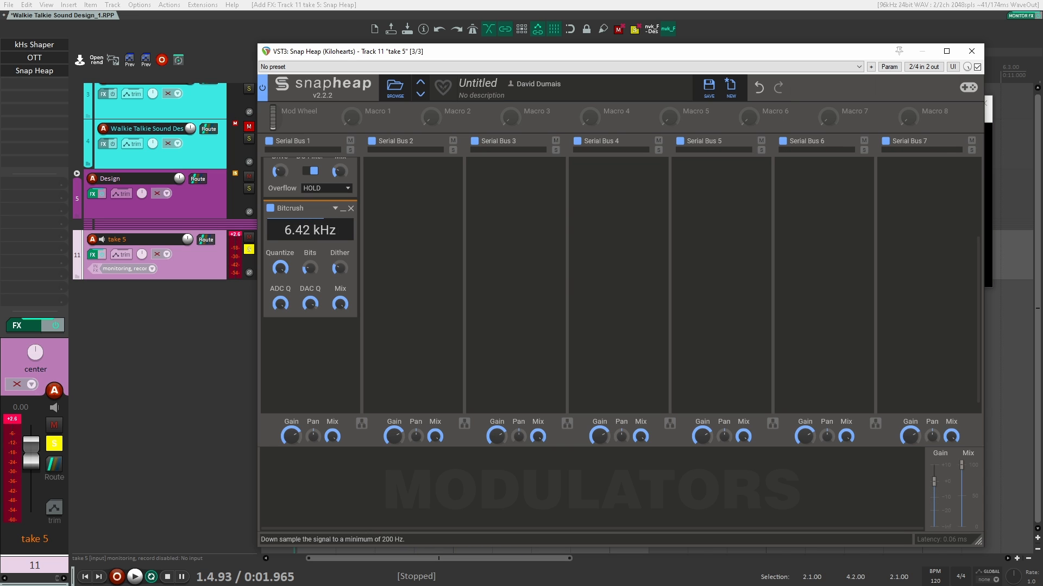
key(space)
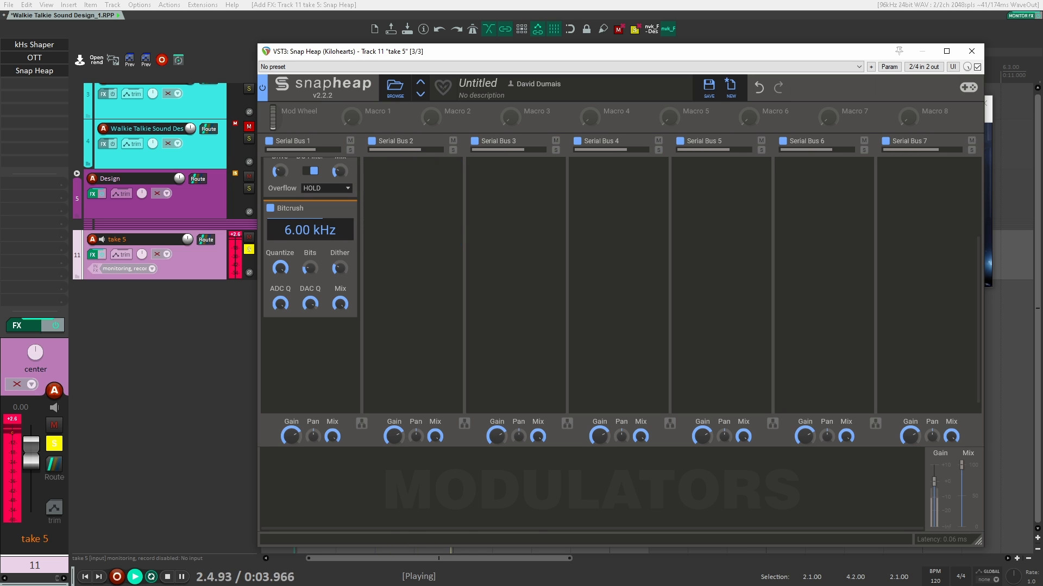
key(space)
Add a low-pass Filter to Serial Bus 2 with slope 2 and a cutoff of about 1.87 kHz, and audition it.
click(397, 198)
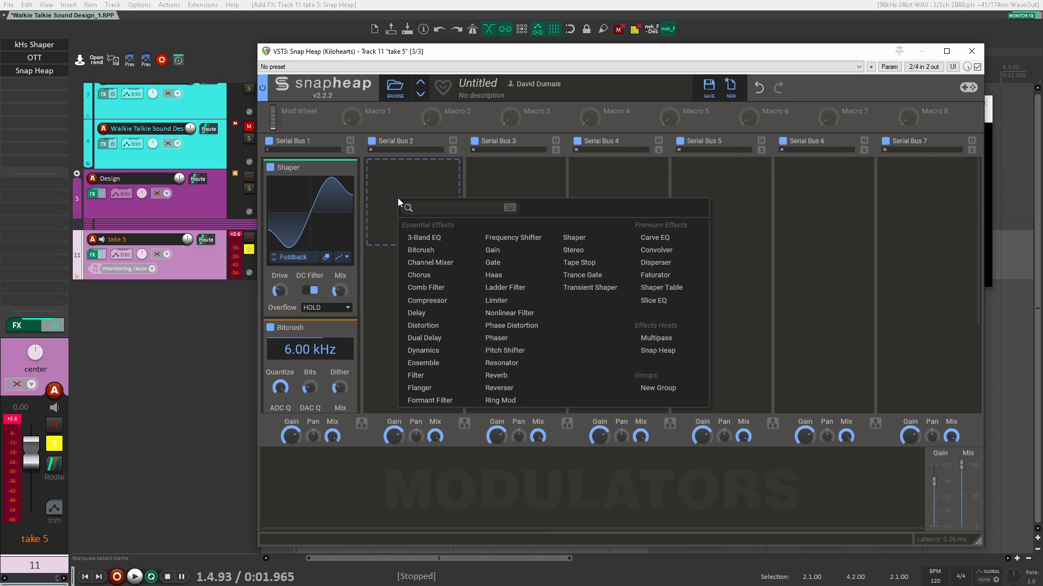
click(421, 374)
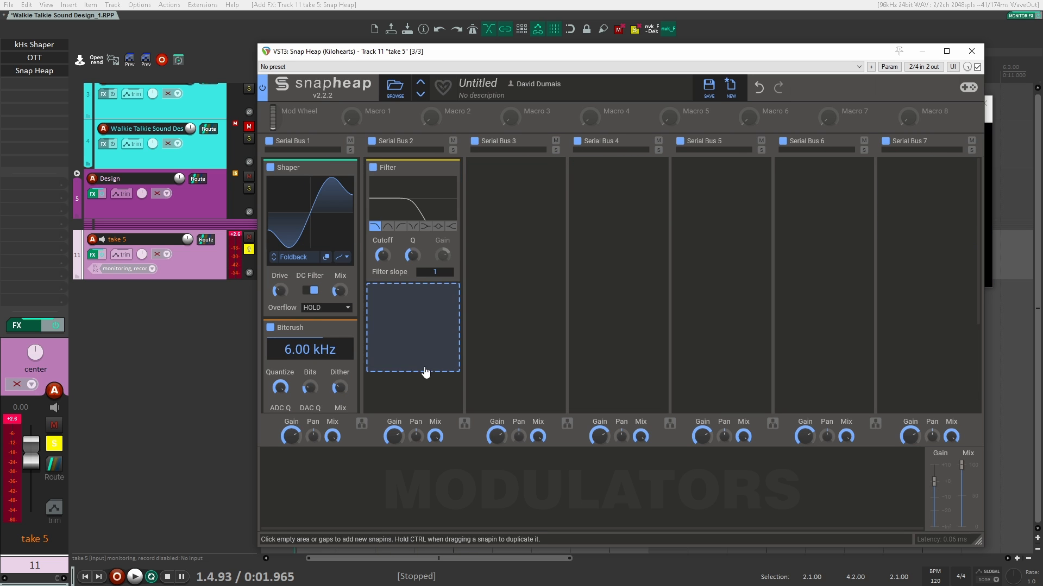
scroll(350, 324, down, 2)
scroll(399, 307, up, 2)
drag(389, 258, 390, 243)
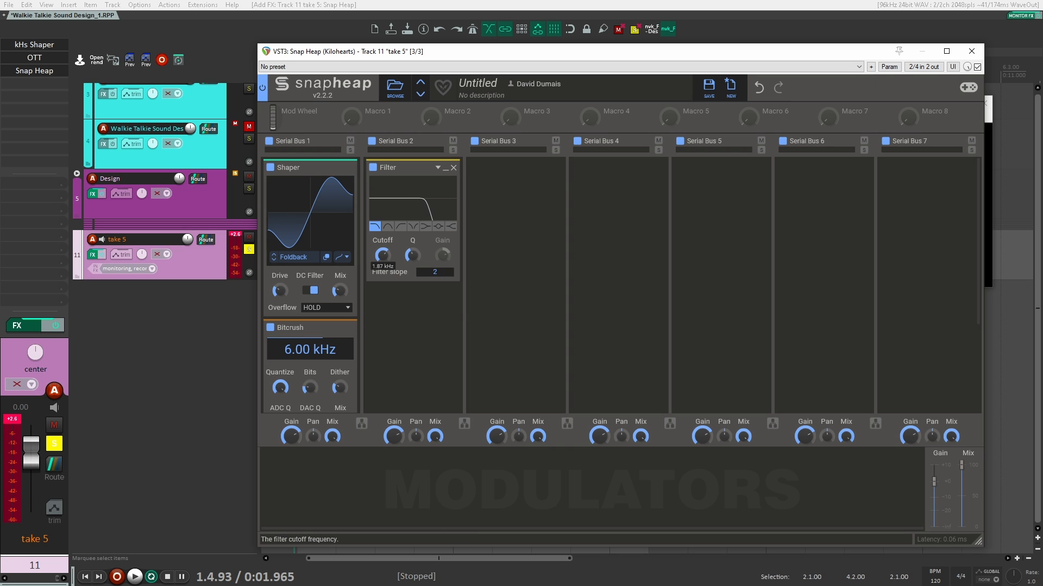
key(space)
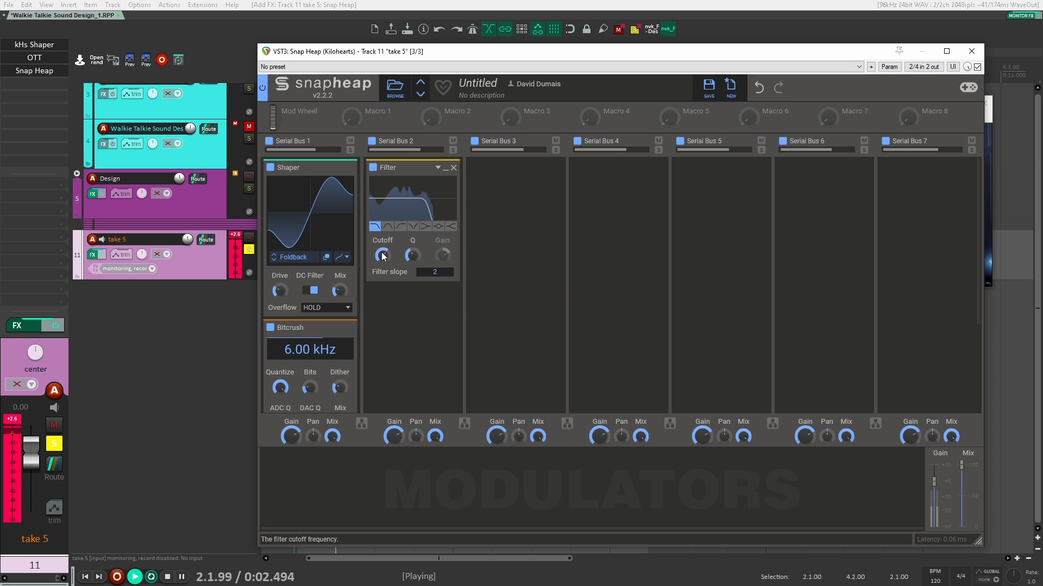
key(space)
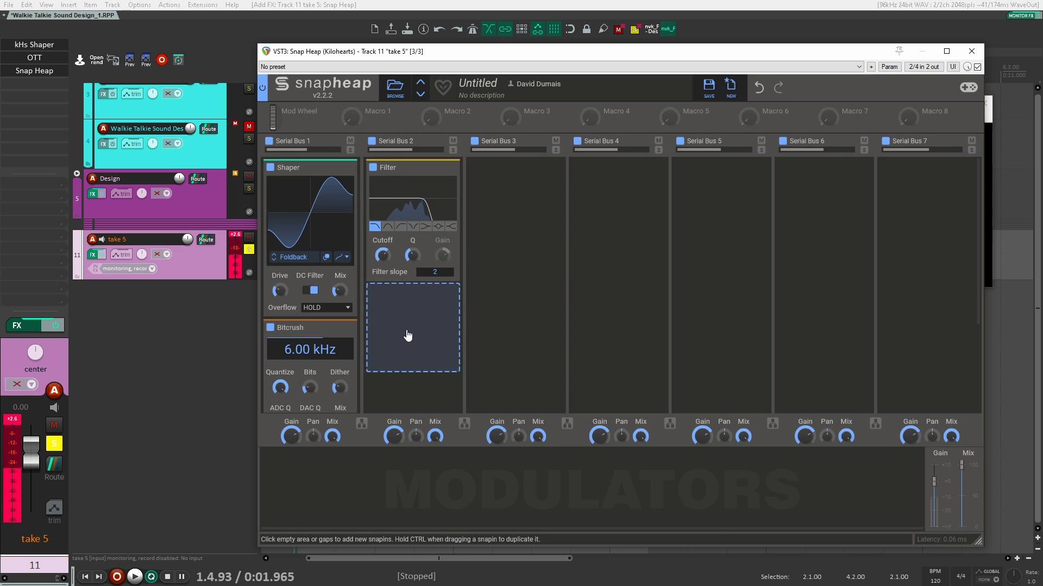
Add a high-pass Filter with slope 2 below the low-pass in Serial Bus 2, reset the track's peak meter and audition.
click(409, 333)
click(429, 507)
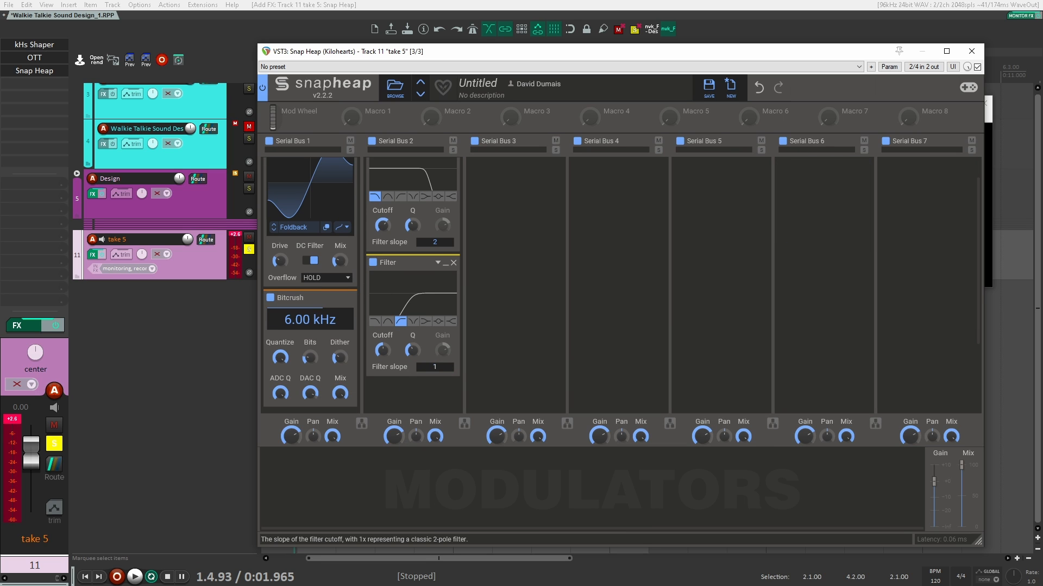
drag(435, 367, 383, 352)
scroll(383, 350, up, 1)
key(space)
click(239, 245)
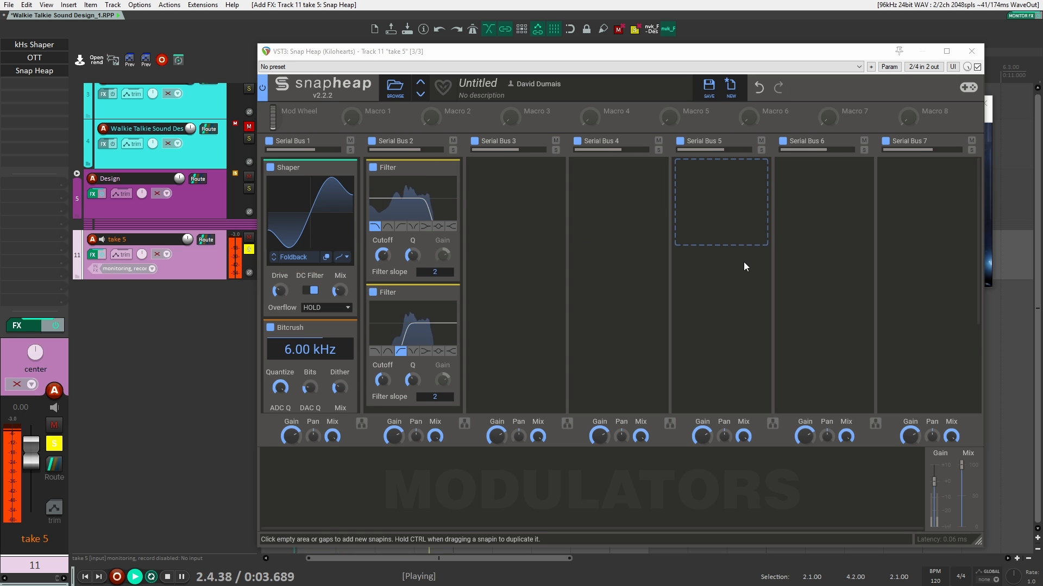
key(space)
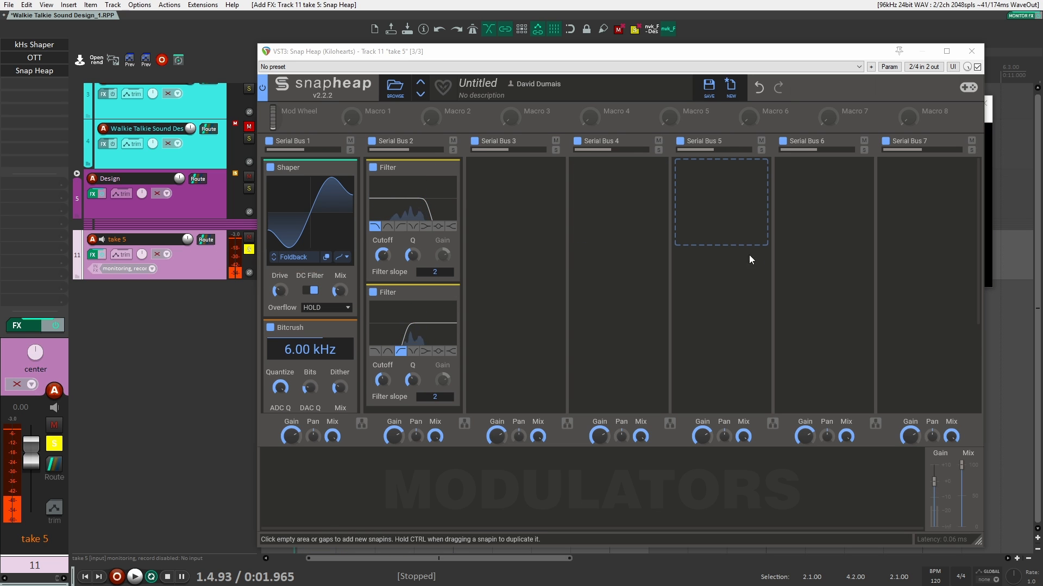
Add Spectre after Snap Heap, shape a broad middle-band boost of 2.08 dB at 483.9 Hz with Q 0.27, and close its window.
double_click(53, 92)
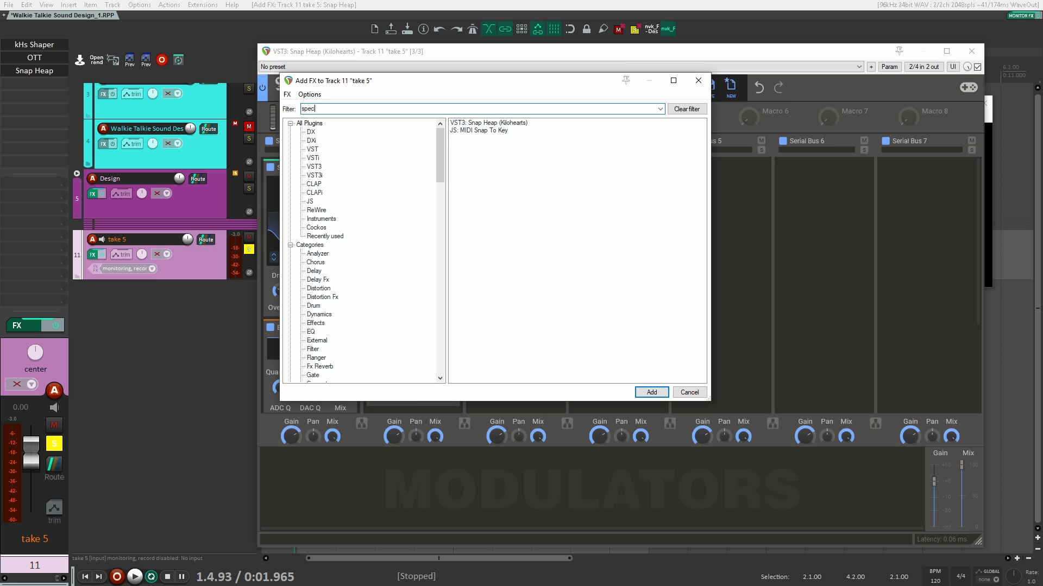
key(Return)
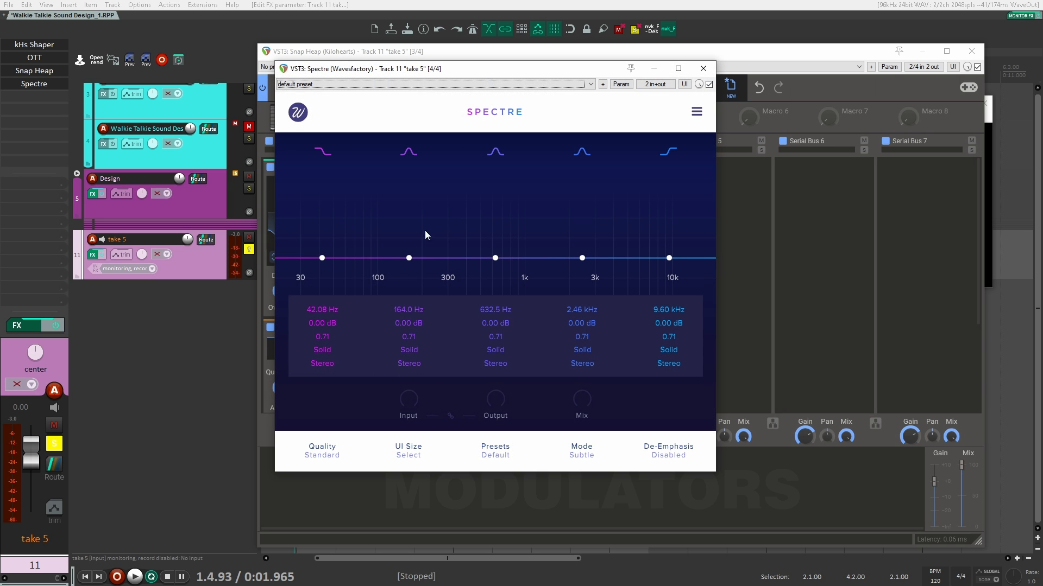
drag(495, 257, 479, 245)
scroll(479, 245, down, 3)
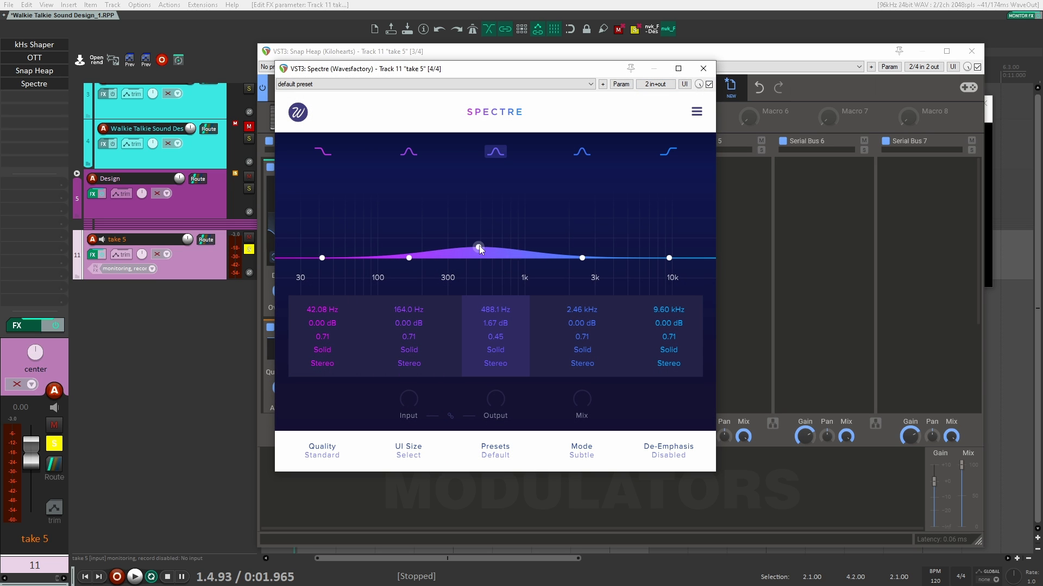
key(space)
scroll(479, 243, down, 2)
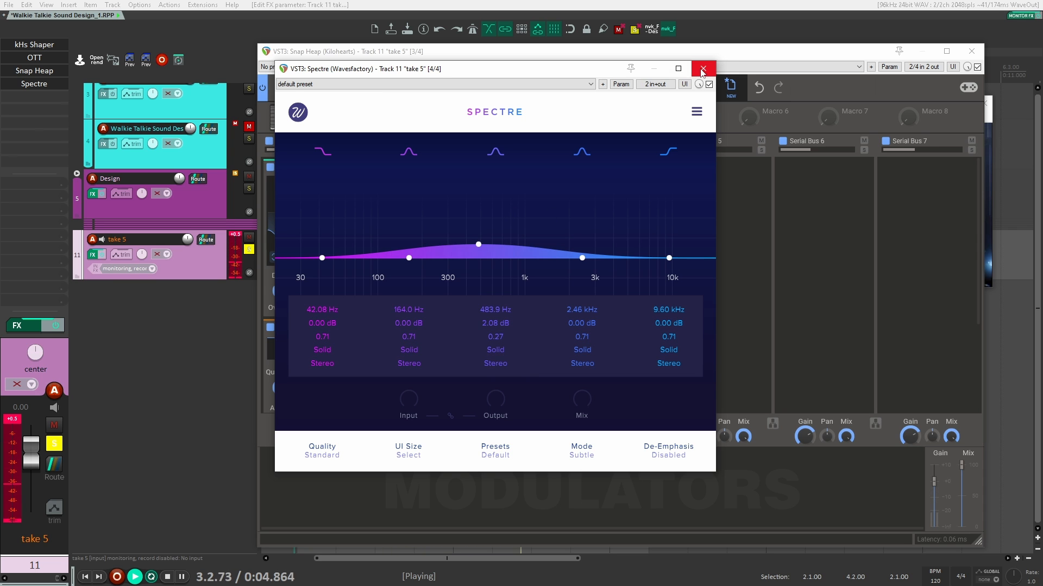
click(702, 71)
key(space)
Add smartLimit after Spectre on the take 5 copy and set its Gain to 0.2 dB and Limit to -1.0 dB.
click(19, 98)
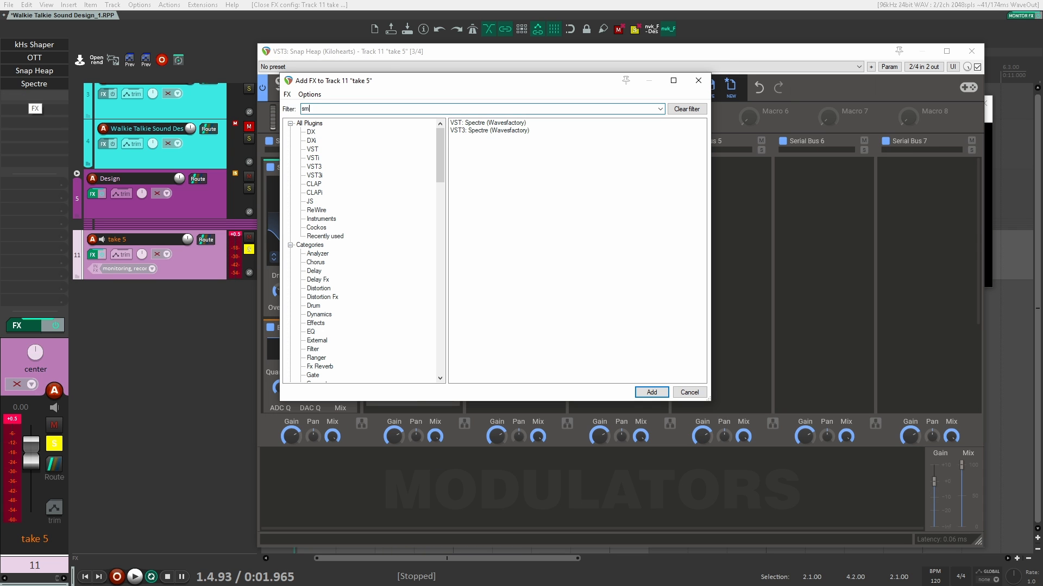
text(smartlimit)
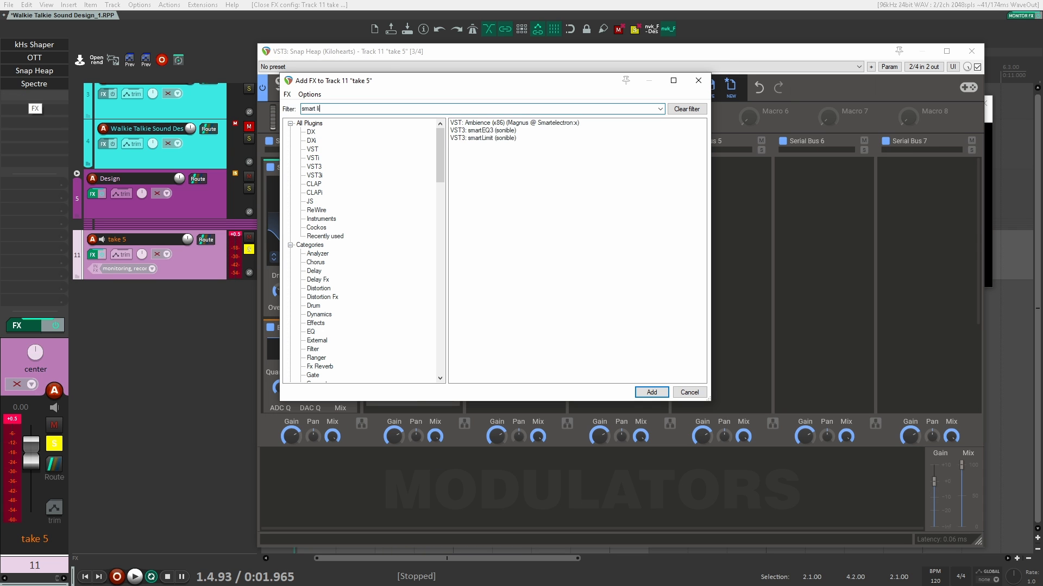
key(Down)
key(Return)
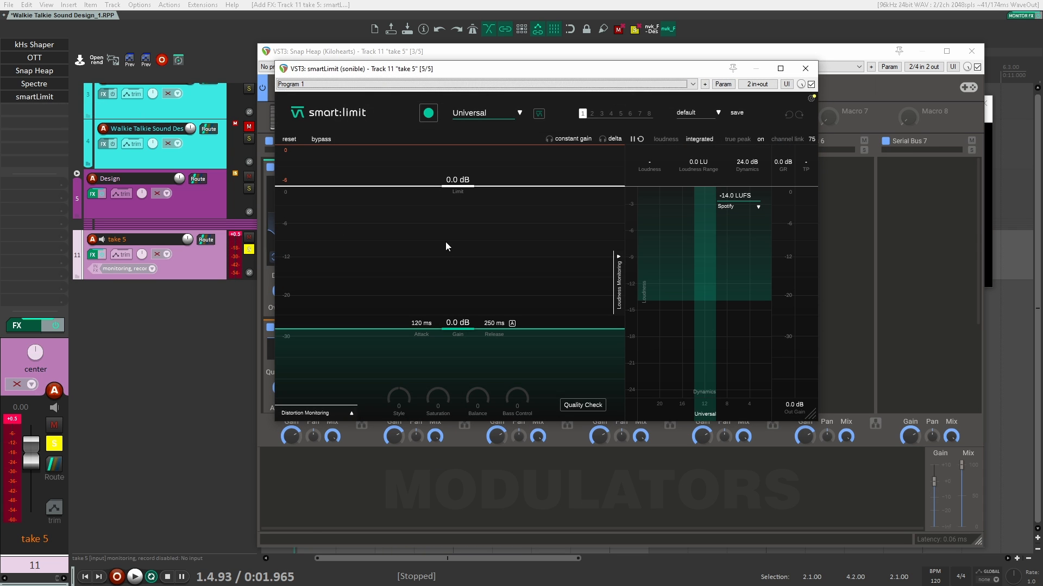
drag(454, 328, 449, 320)
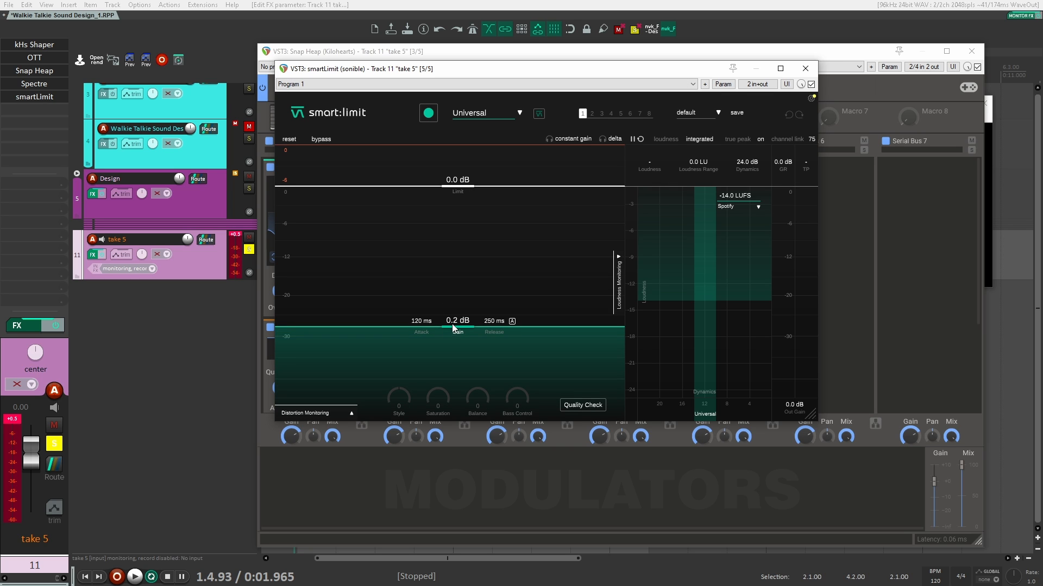
drag(458, 186, 462, 196)
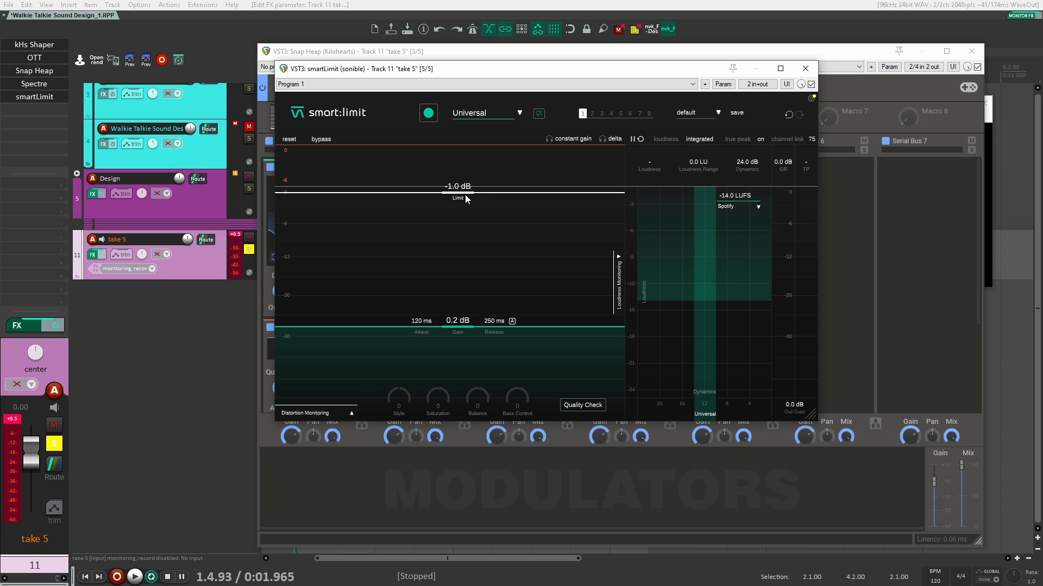
Raise smartLimit's input Gain to 8.5 dB, audition the take 5 copy and close the limiter's window.
drag(468, 327, 471, 280)
key(space)
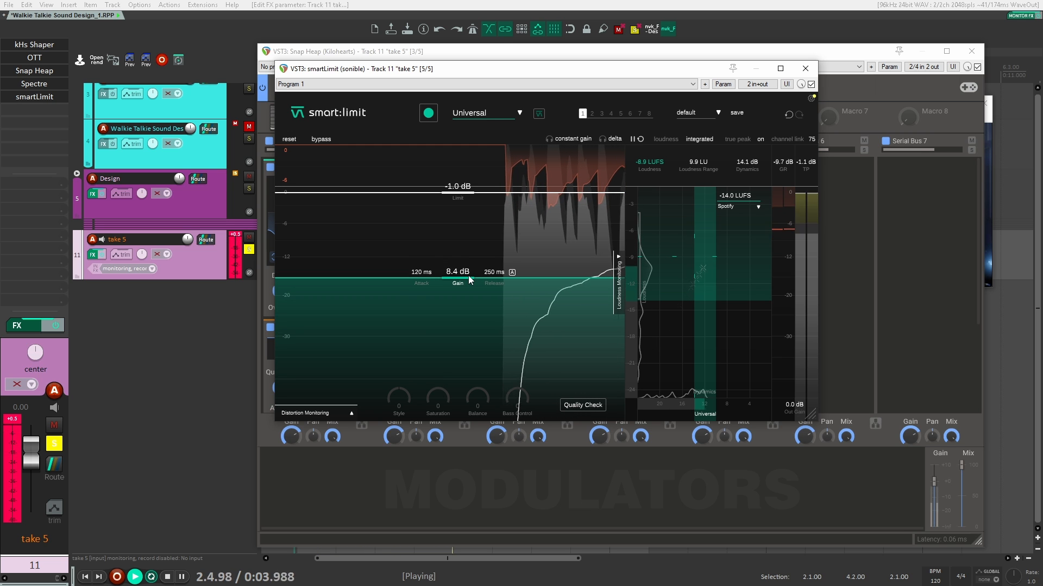
drag(469, 278, 470, 278)
key(space)
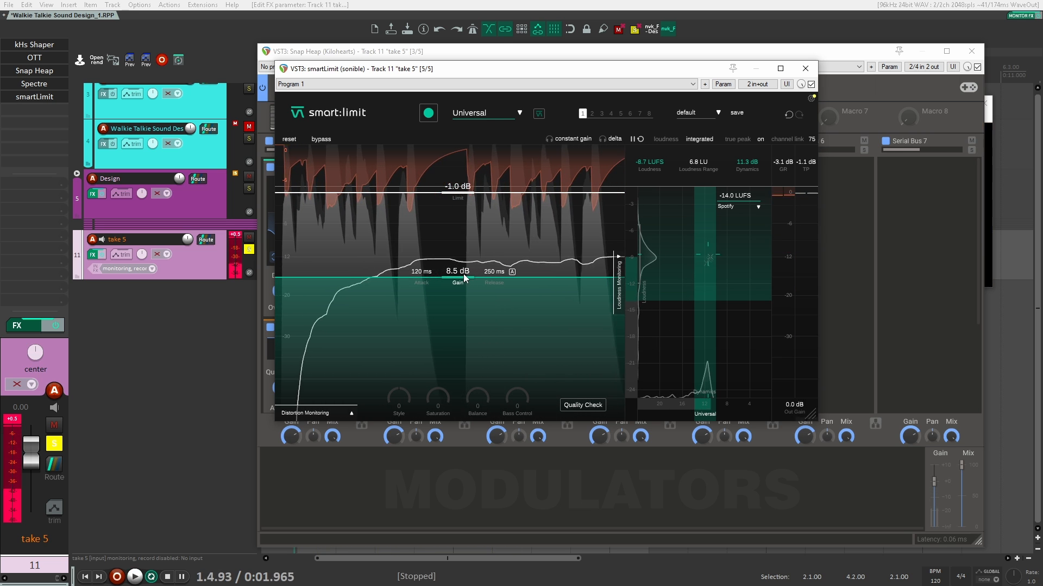
key(space)
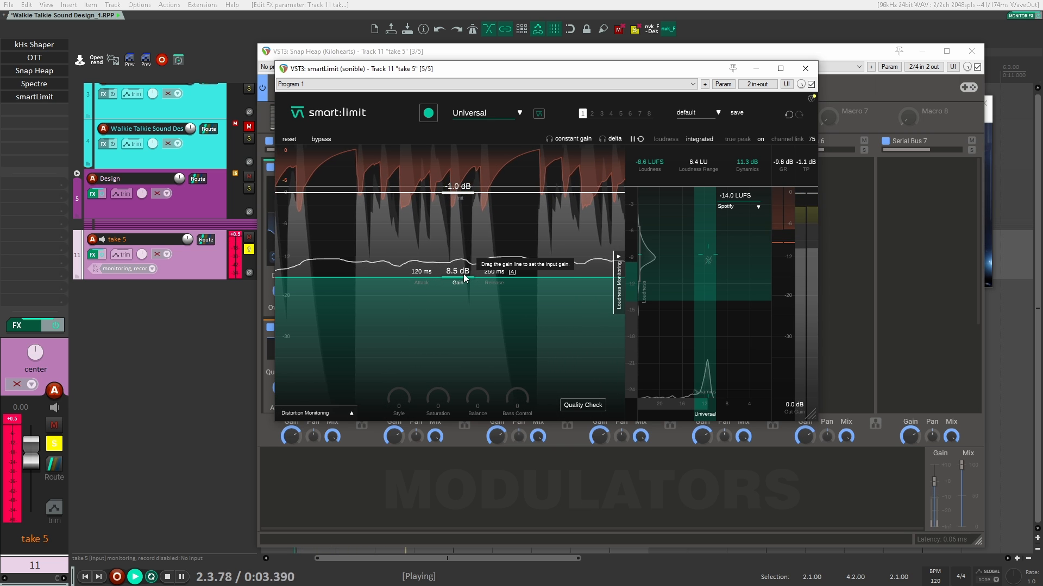
key(space)
click(806, 69)
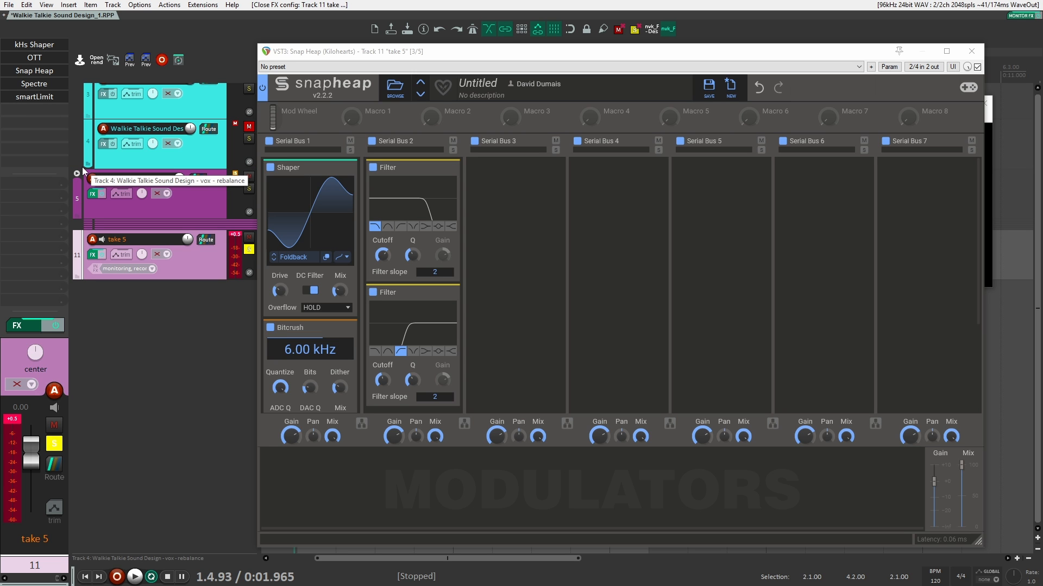
Add Neutron 2 Equalizer after smartLimit, enable its 48 dB high-pass filter at 213 Hz, and audition it.
key(e)
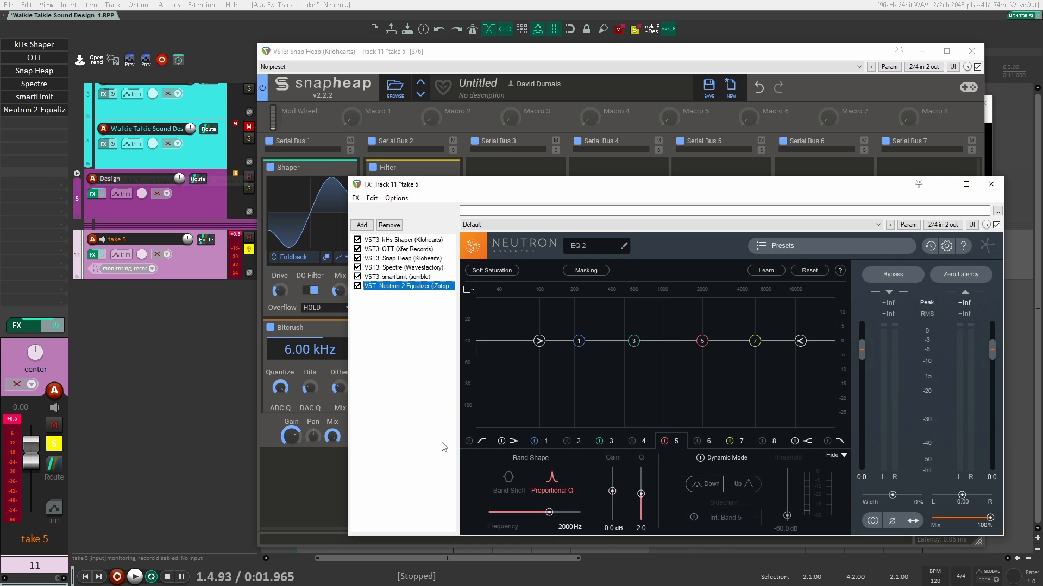
click(468, 441)
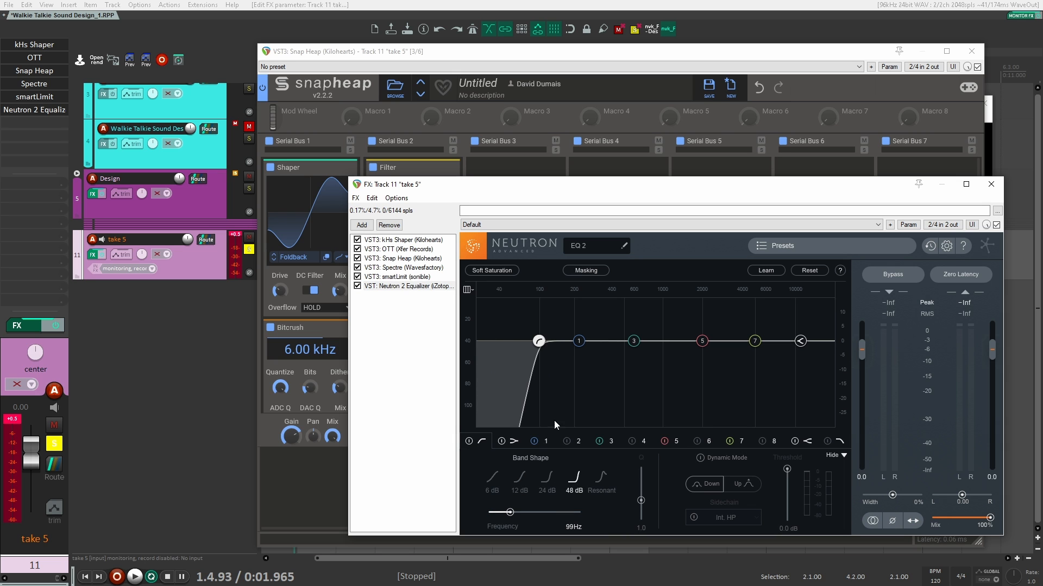
key(space)
drag(540, 346, 579, 356)
key(space)
key(space)
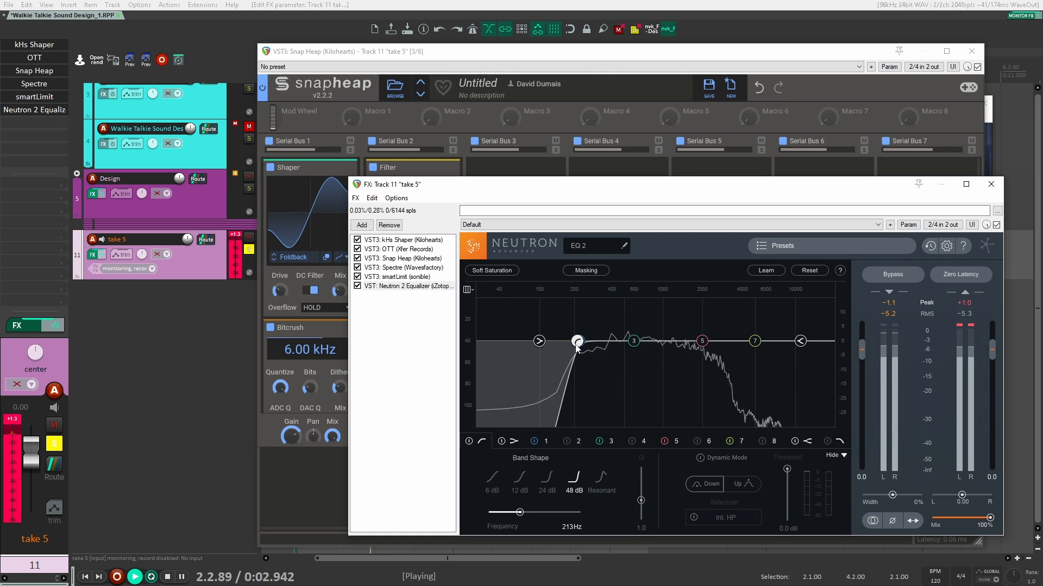
key(space)
Duplicate the Neutron 2 Equalizer directly below the original in the effect chain and audition the steeper low cut.
drag(413, 286, 434, 307)
key(space)
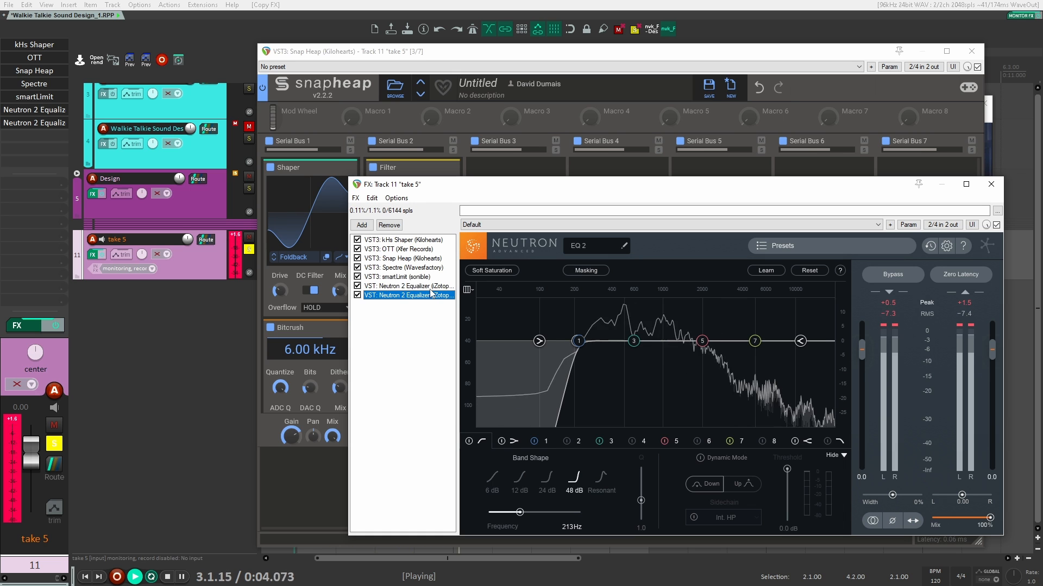
key(space)
Copy smartLimit to the end of the chain, set its Gain and Limit to 0.0 dB, audition it and close the plugin windows.
drag(25, 99, 48, 136)
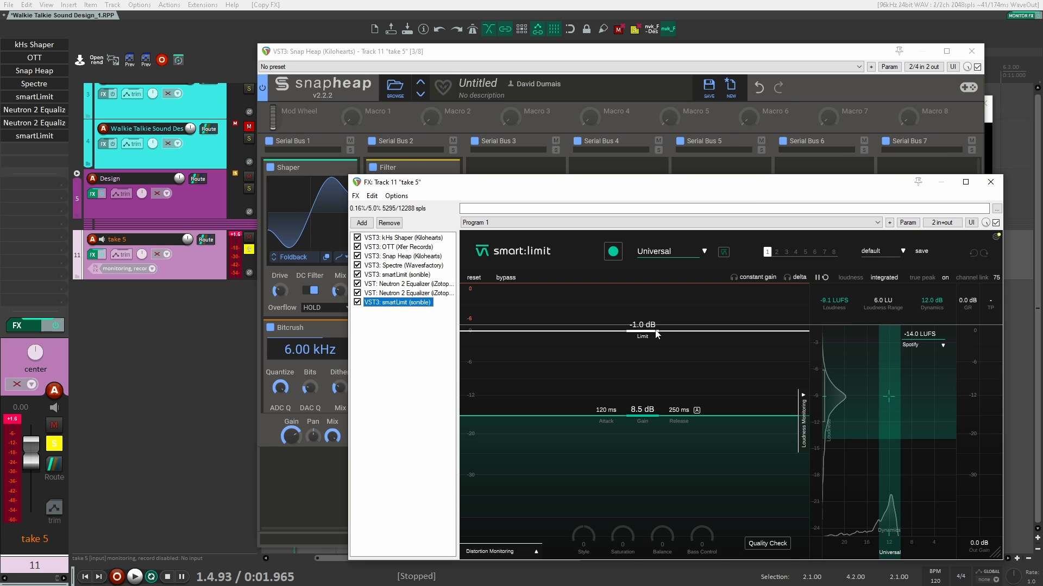
drag(651, 408, 647, 478)
drag(646, 324, 646, 283)
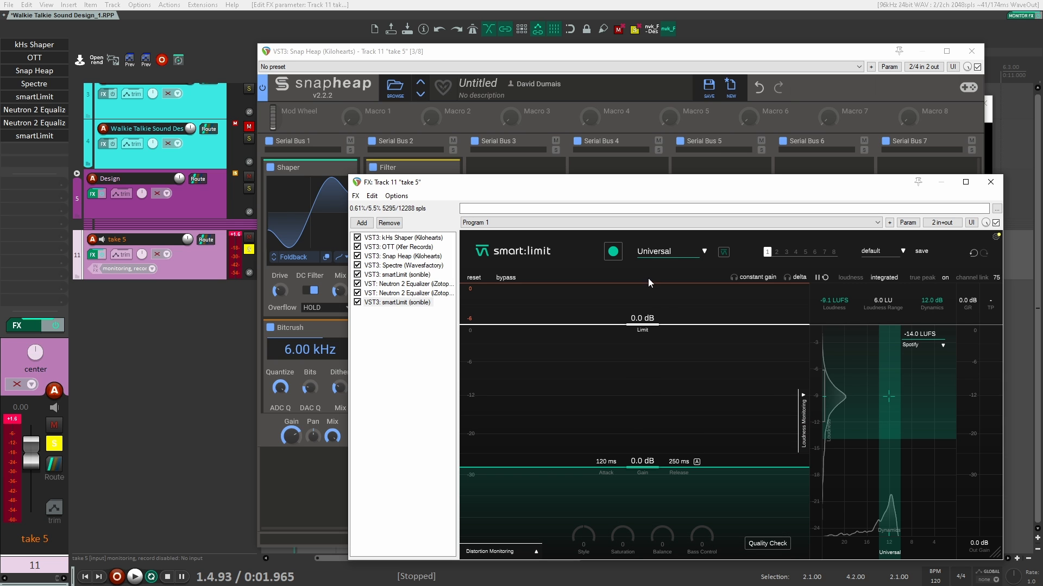
key(space)
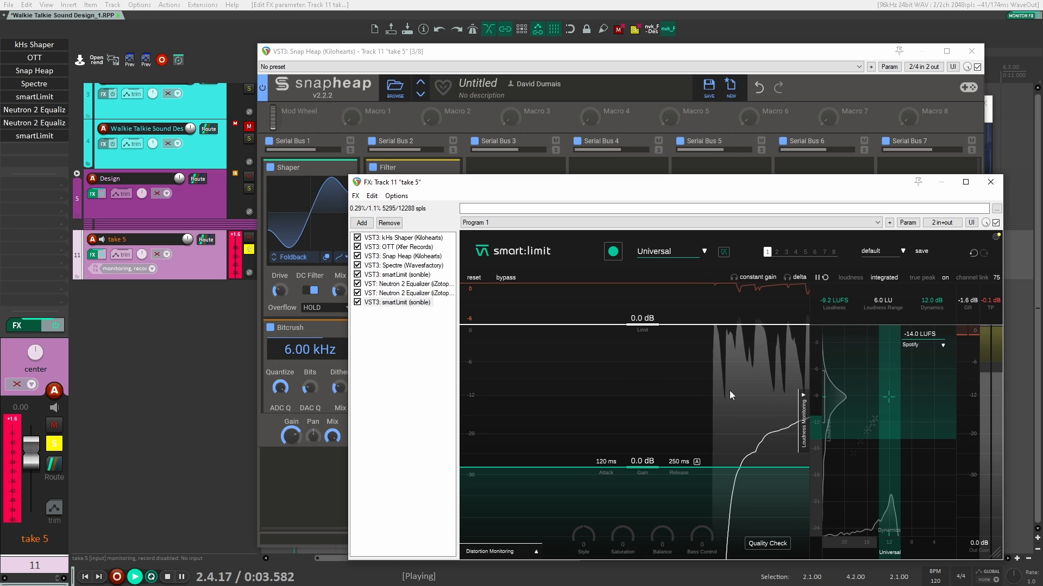
key(space)
click(990, 183)
click(971, 52)
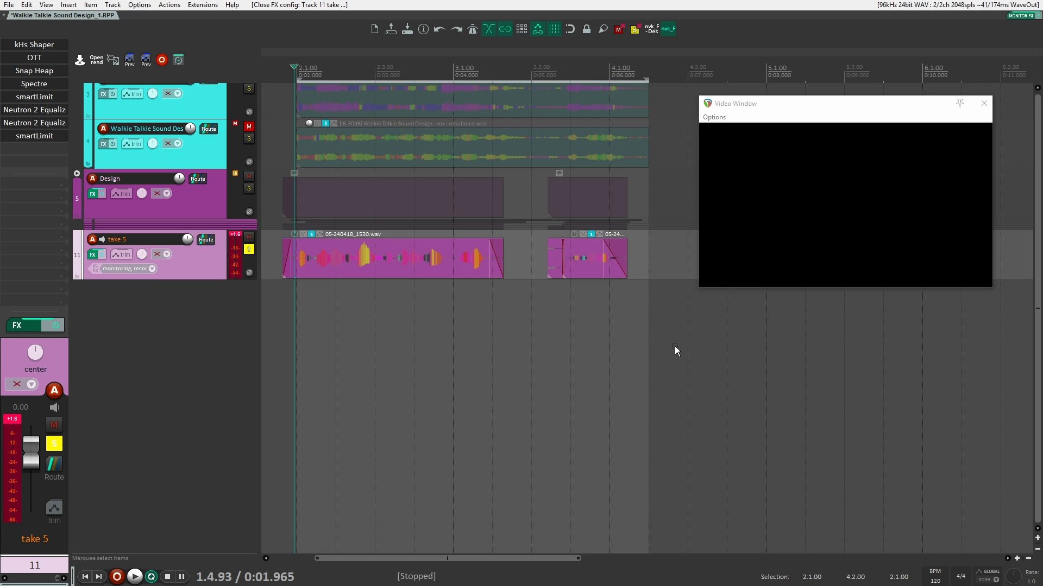